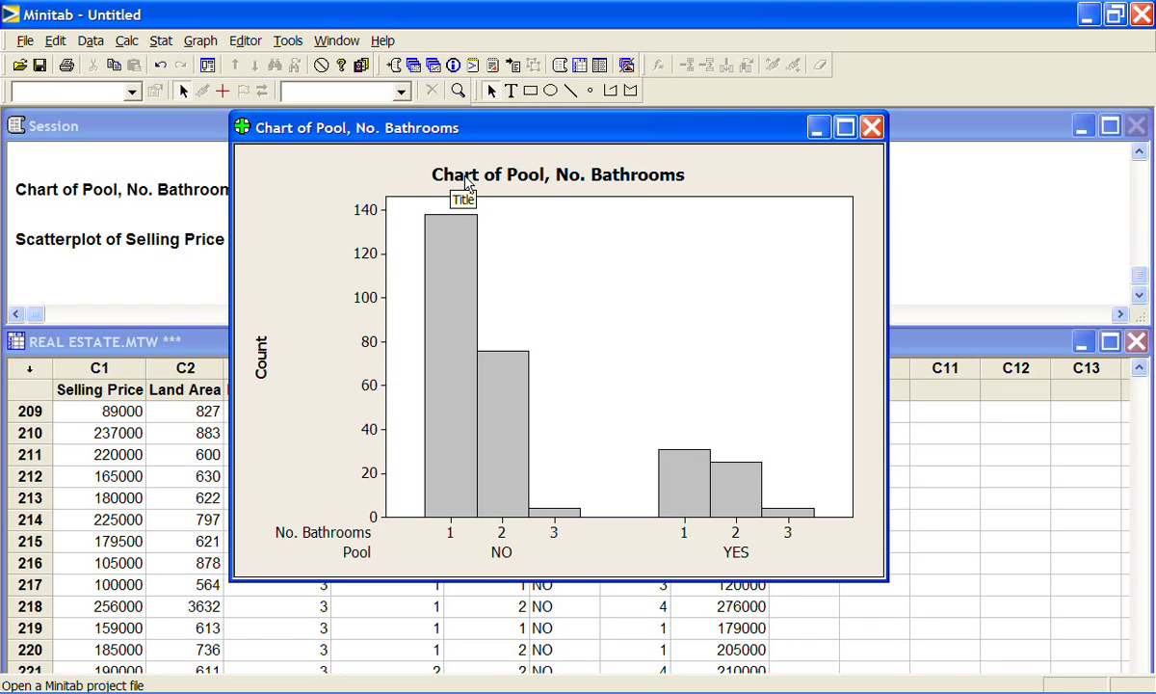
Step: Change the chart title text to 'My Chart' at size 18, bold and underlined
click(467, 179)
right_click(468, 181)
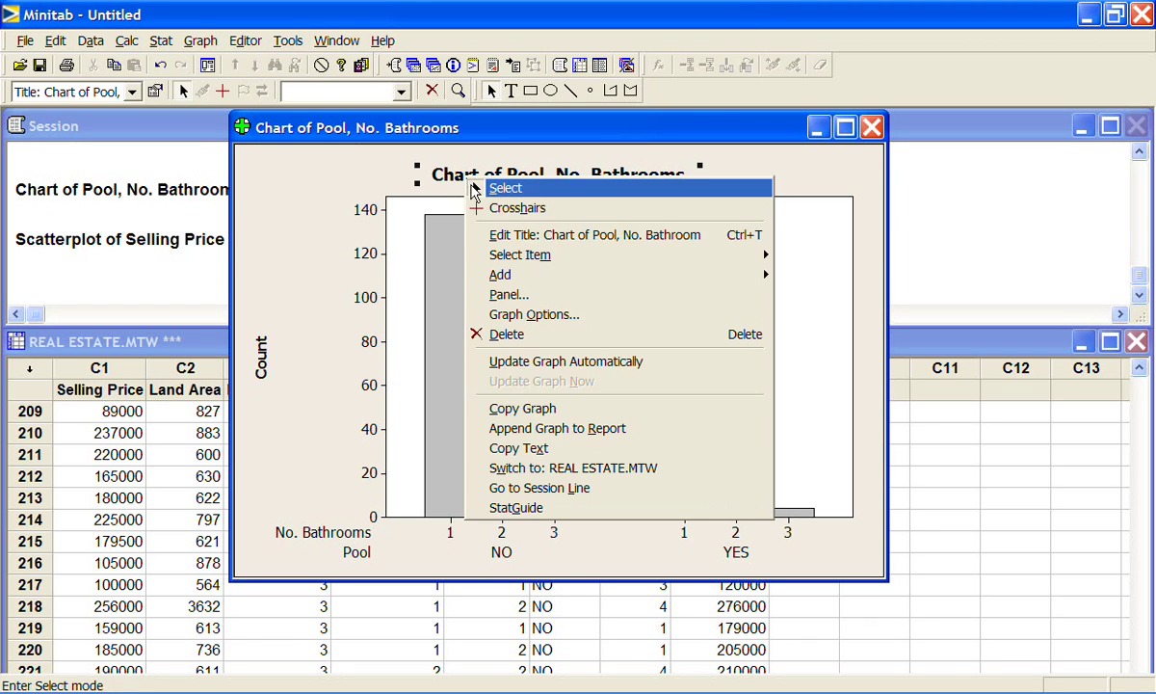
click(483, 237)
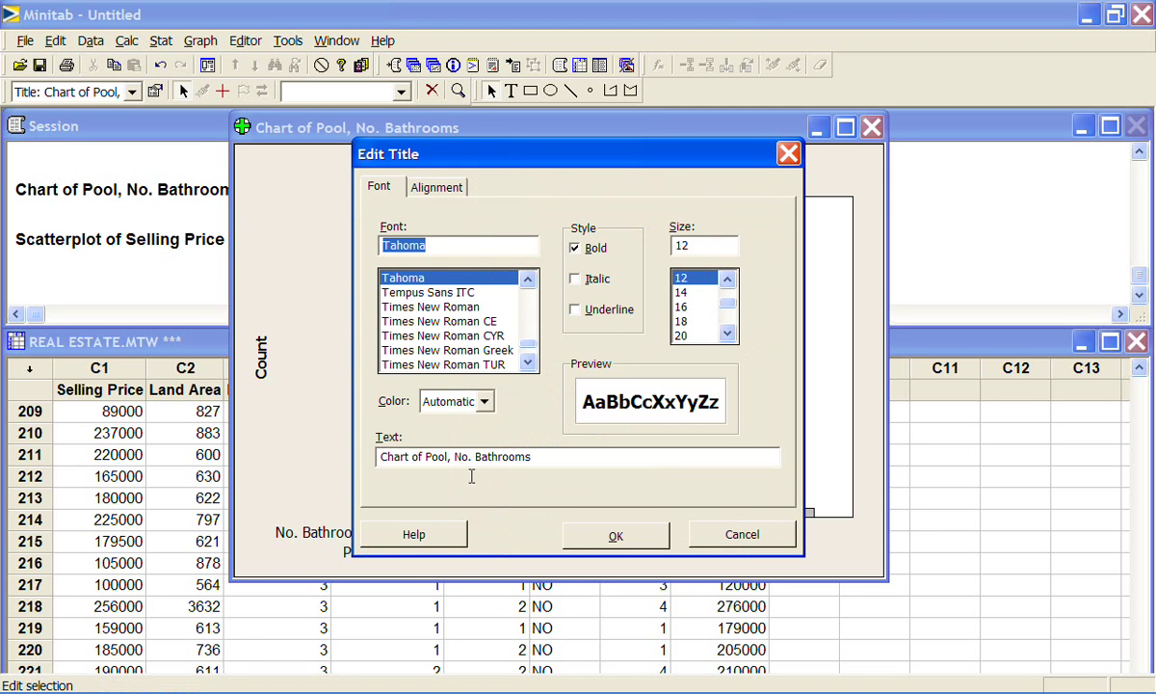
drag(548, 460, 292, 459)
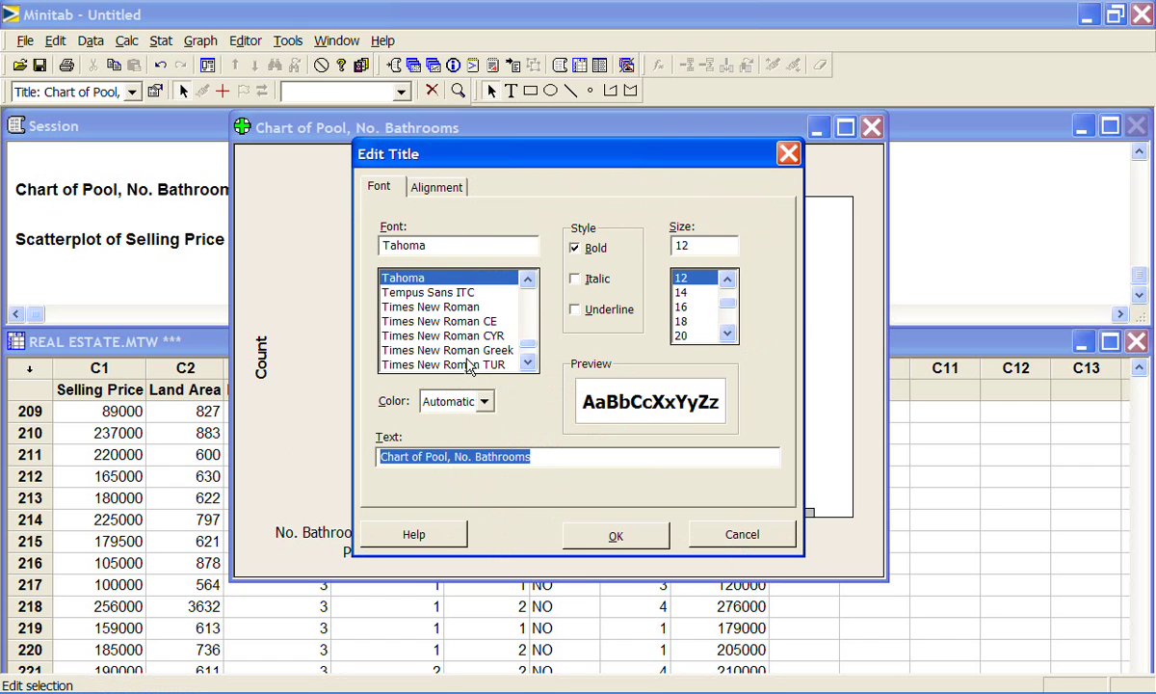
text(My Chart)
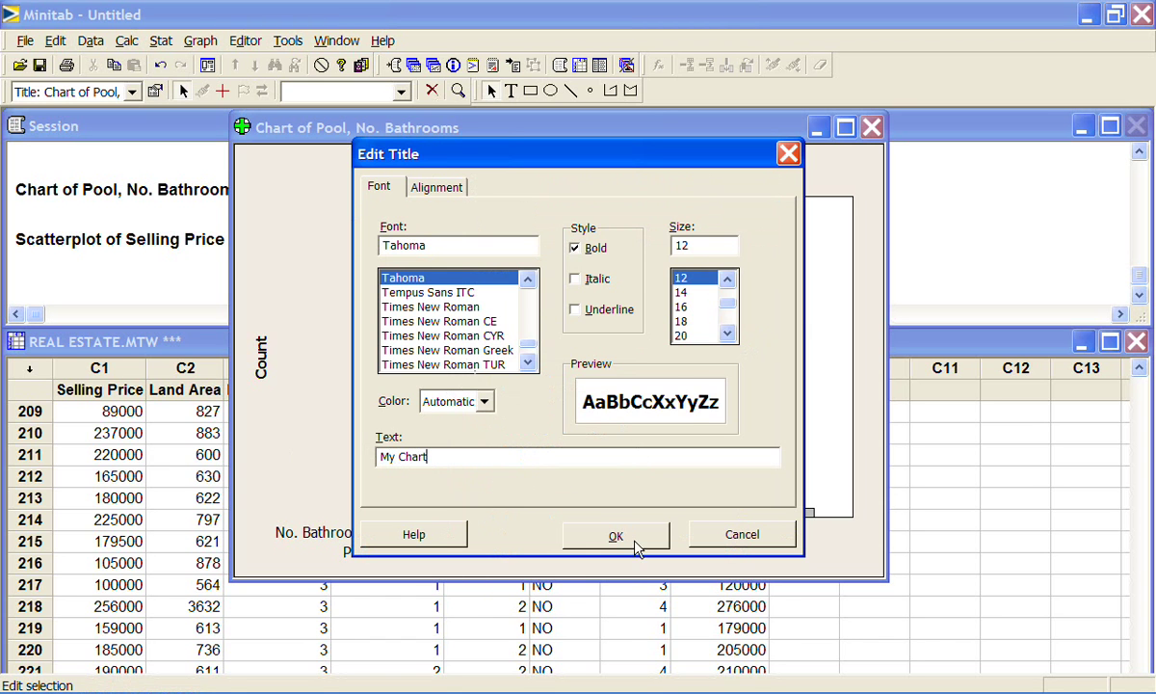
click(683, 321)
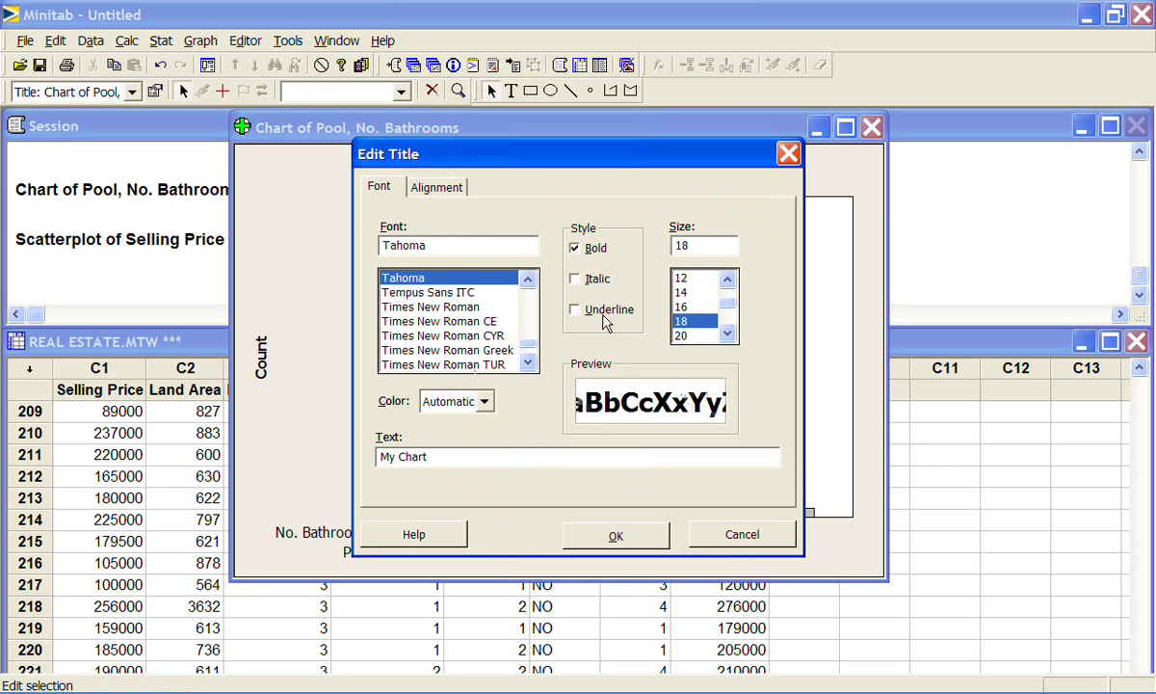
click(598, 310)
click(624, 536)
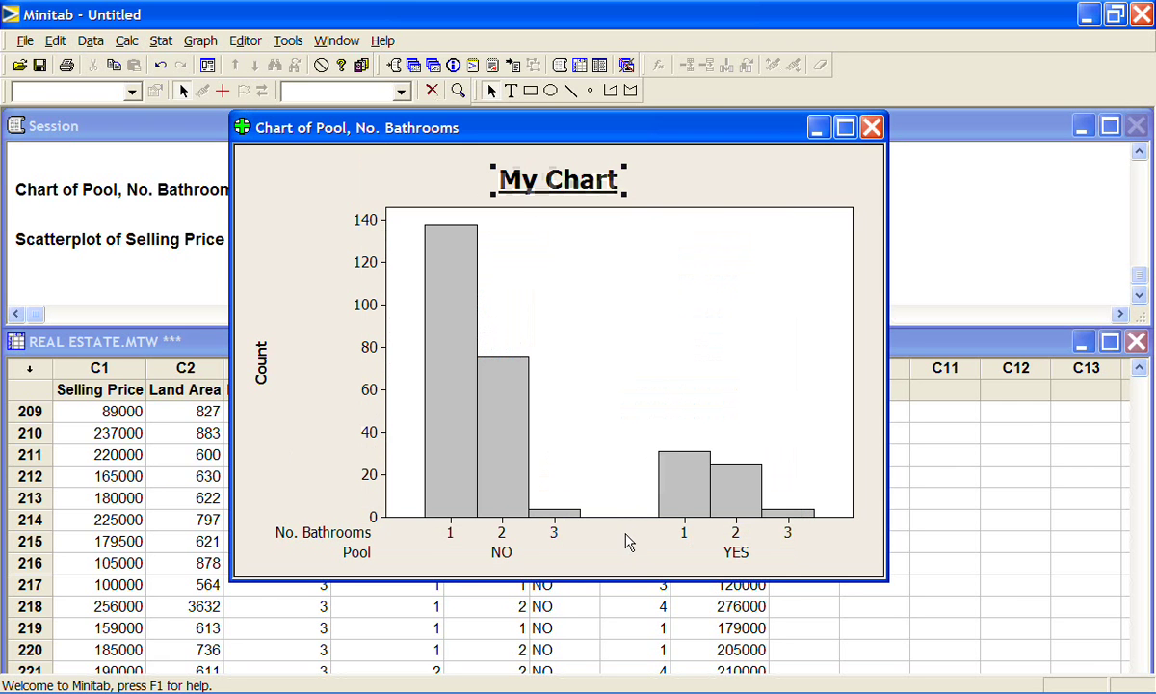
Step: Enable custom tick labels for the Pool variable in the X scale settings
click(505, 560)
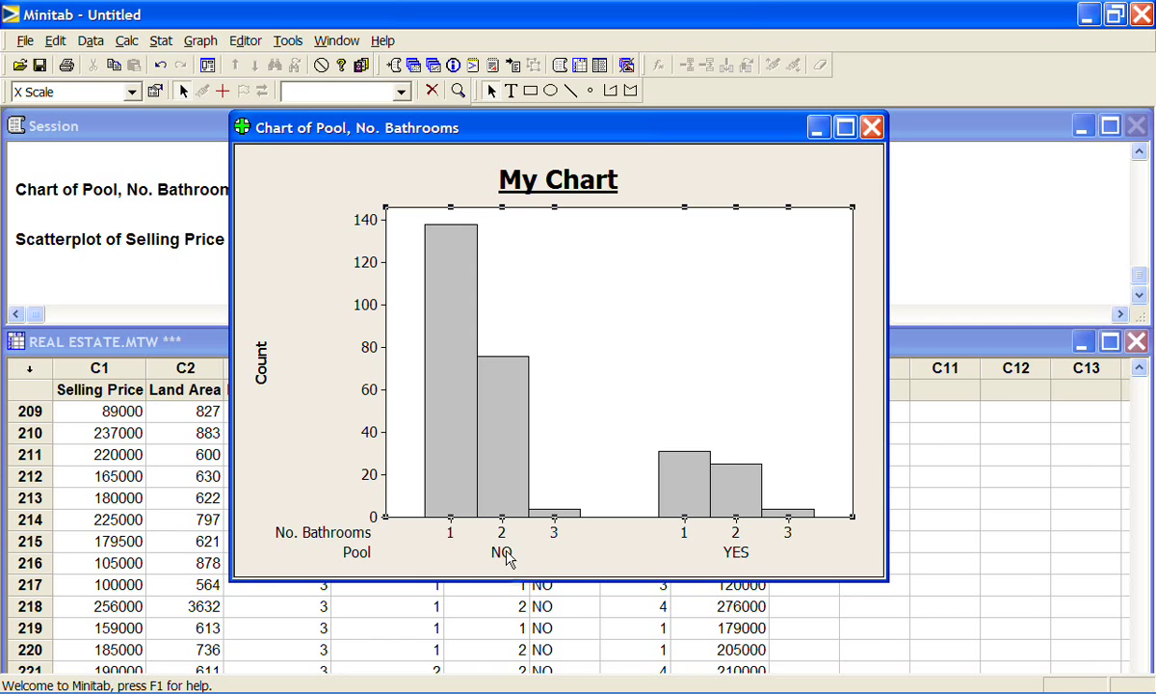
right_click(506, 552)
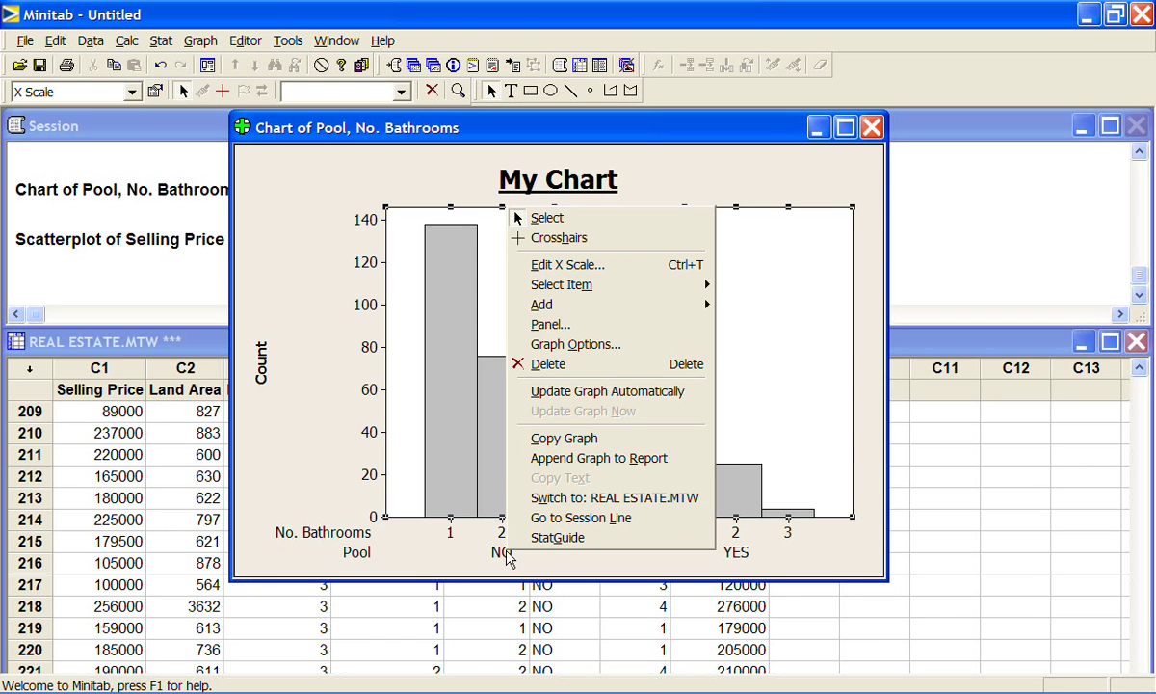
click(567, 269)
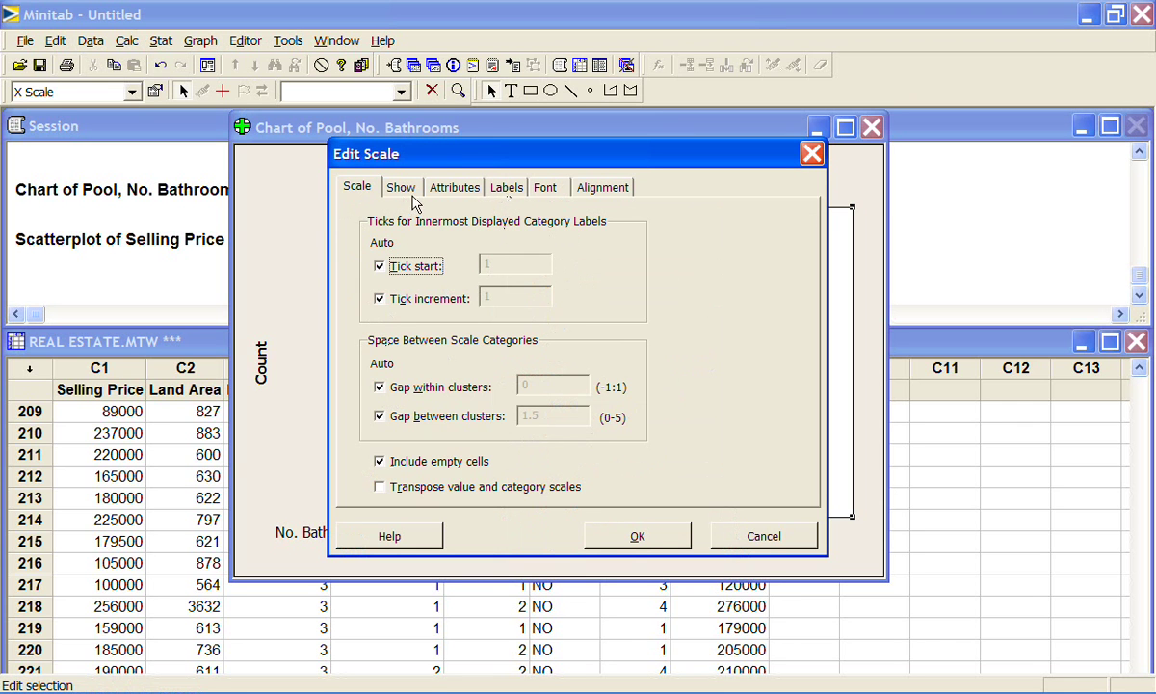
click(509, 190)
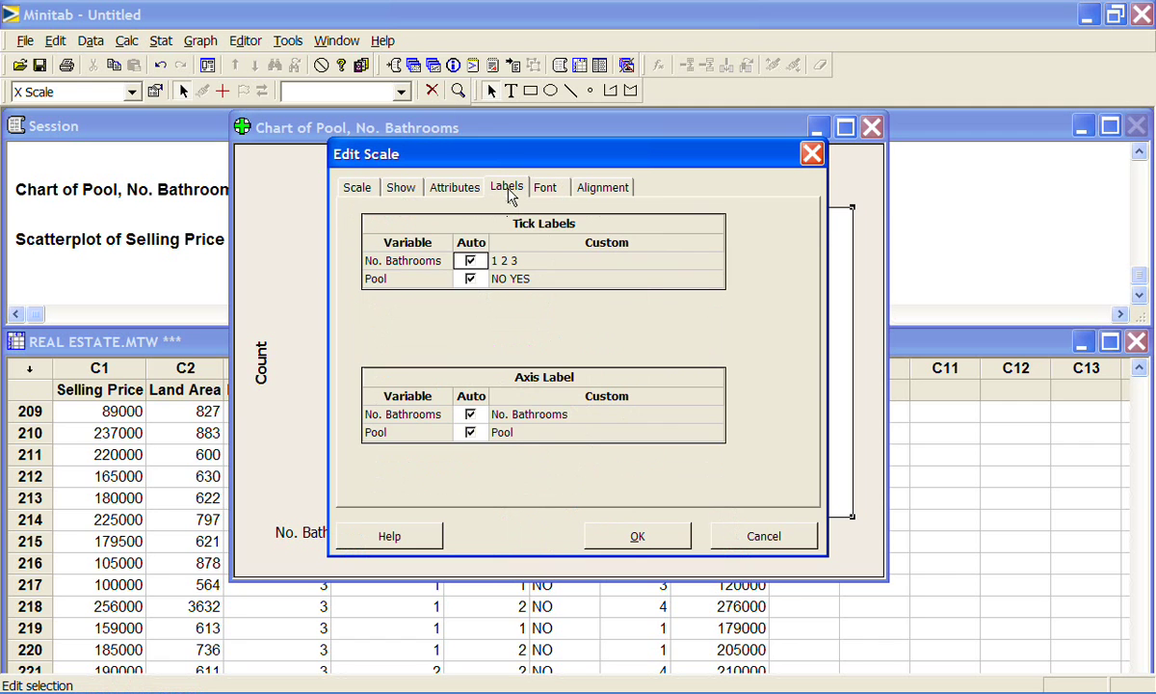
click(472, 282)
click(471, 279)
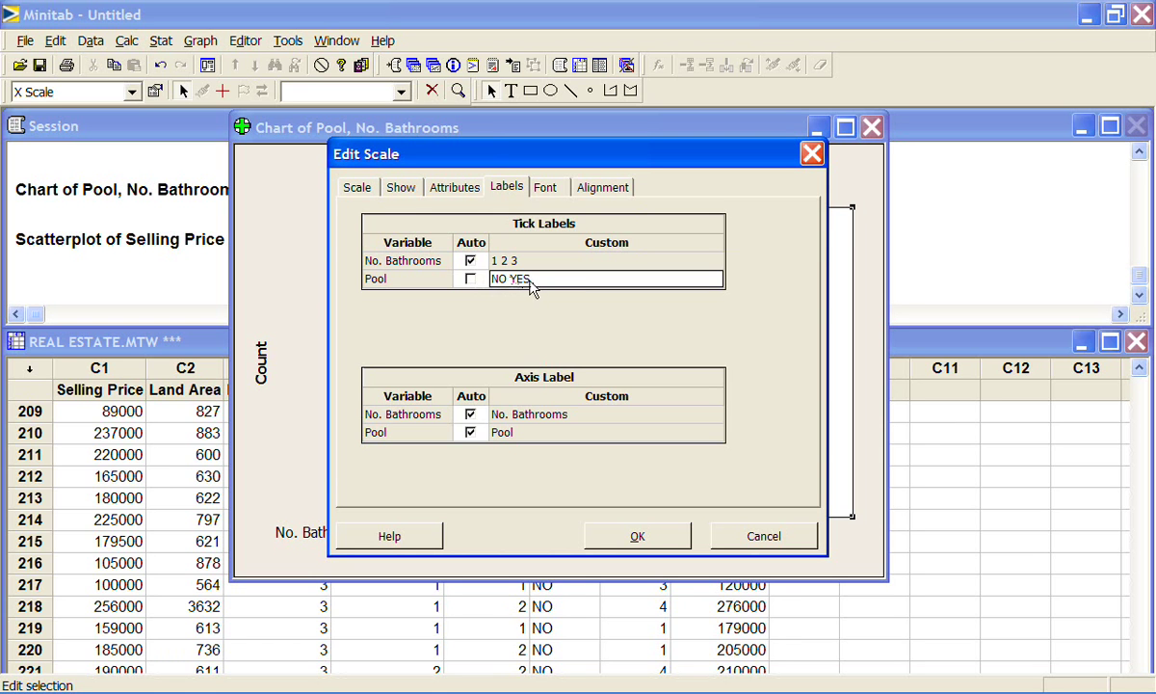
Step: Replace the NO and YES tick labels with No_Pool and Pool
click(537, 279)
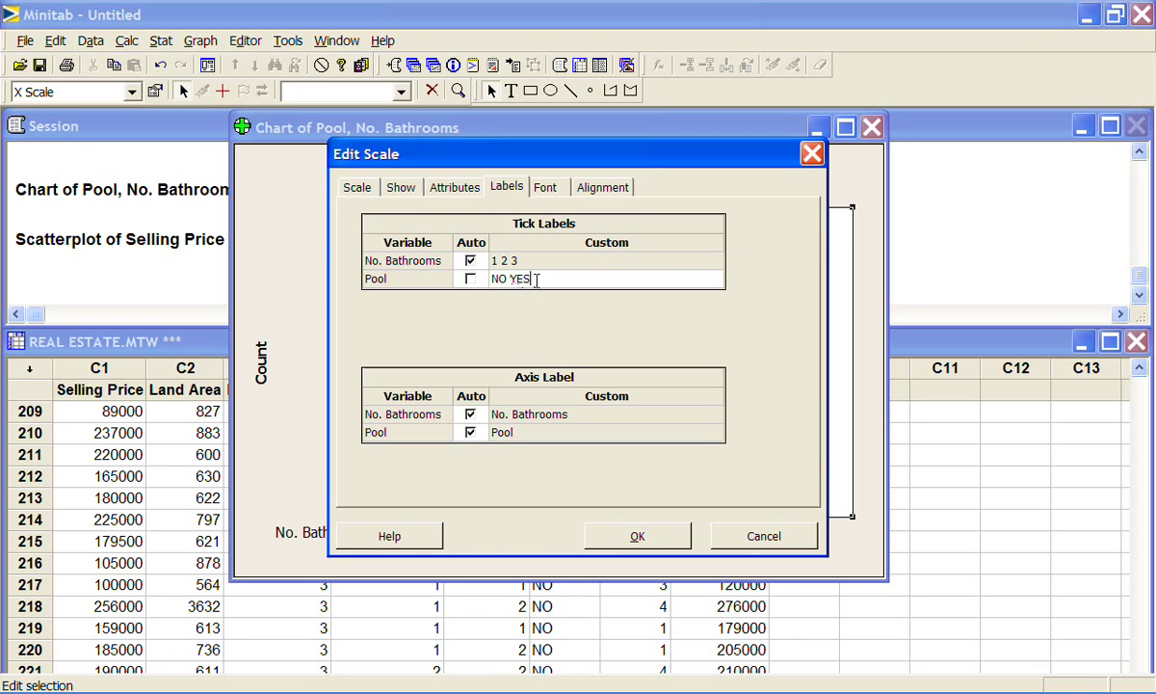
key(BackSpace)
key(BackSpace)
key(BackSpace)
text(Pool)
key(Left)
key(Left)
key(Left)
key(Left)
key(Left)
key(BackSpace)
text(o Poll)
key(BackSpace)
key(BackSpace)
key(BackSpace)
key(BackSpace)
key(BackSpace)
text(_Pool)
click(655, 536)
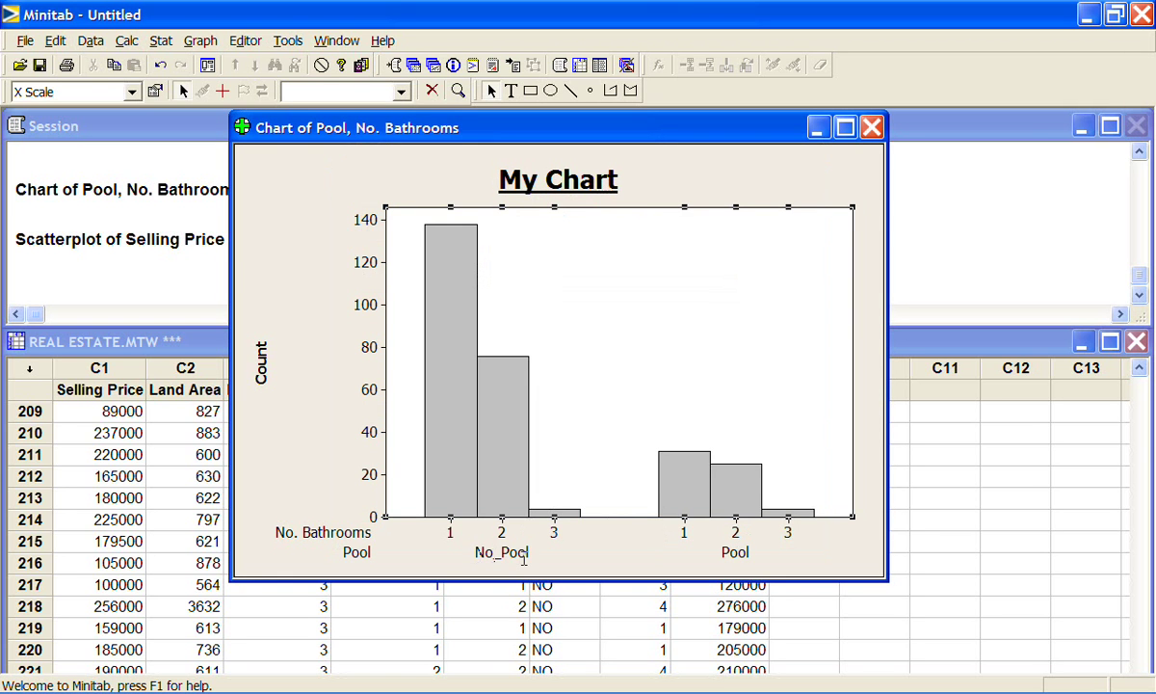
Step: Give the Count axis 16 major ticks and a custom maximum of 200
click(372, 475)
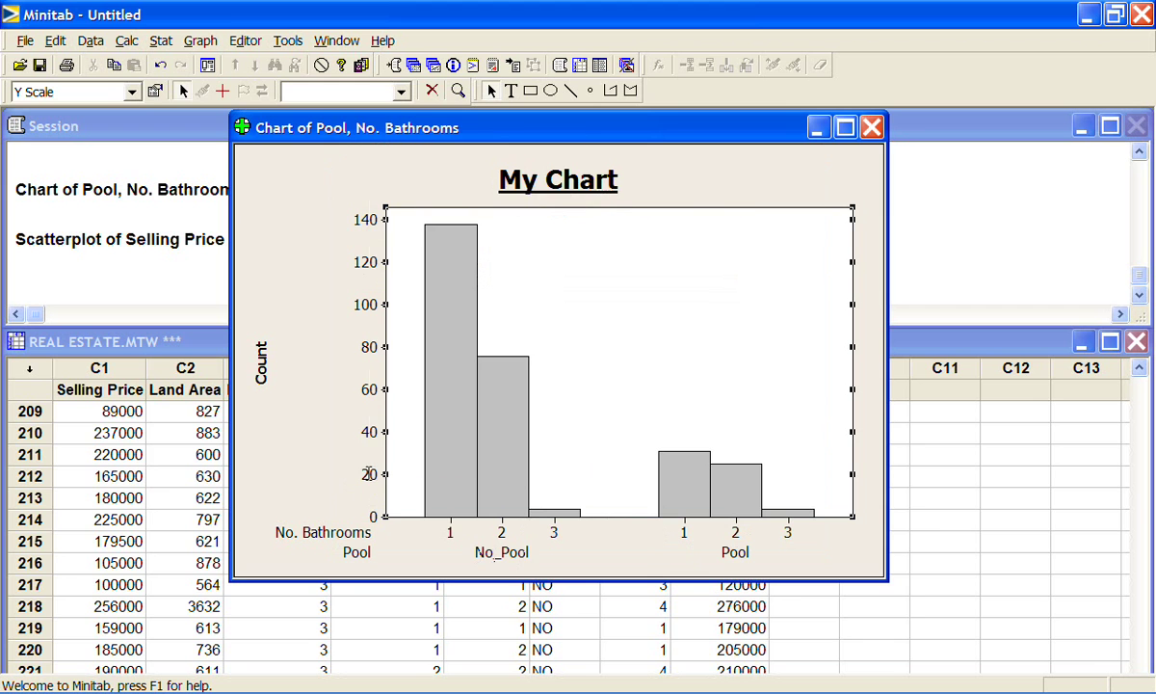
right_click(372, 474)
click(405, 187)
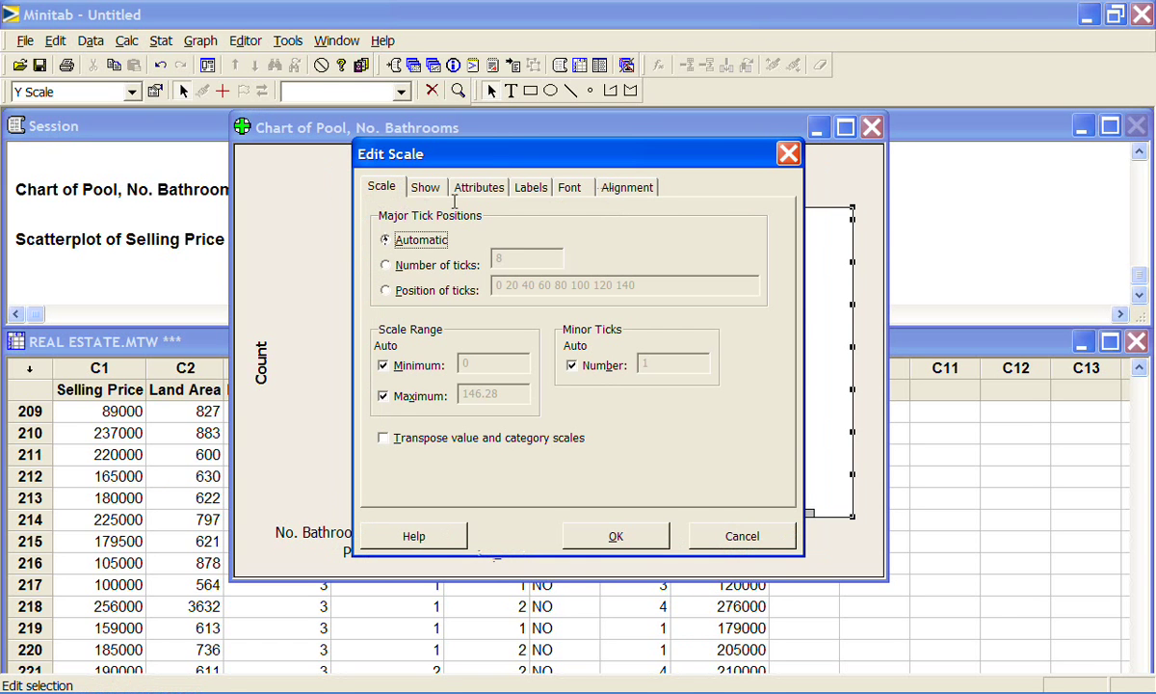
click(387, 264)
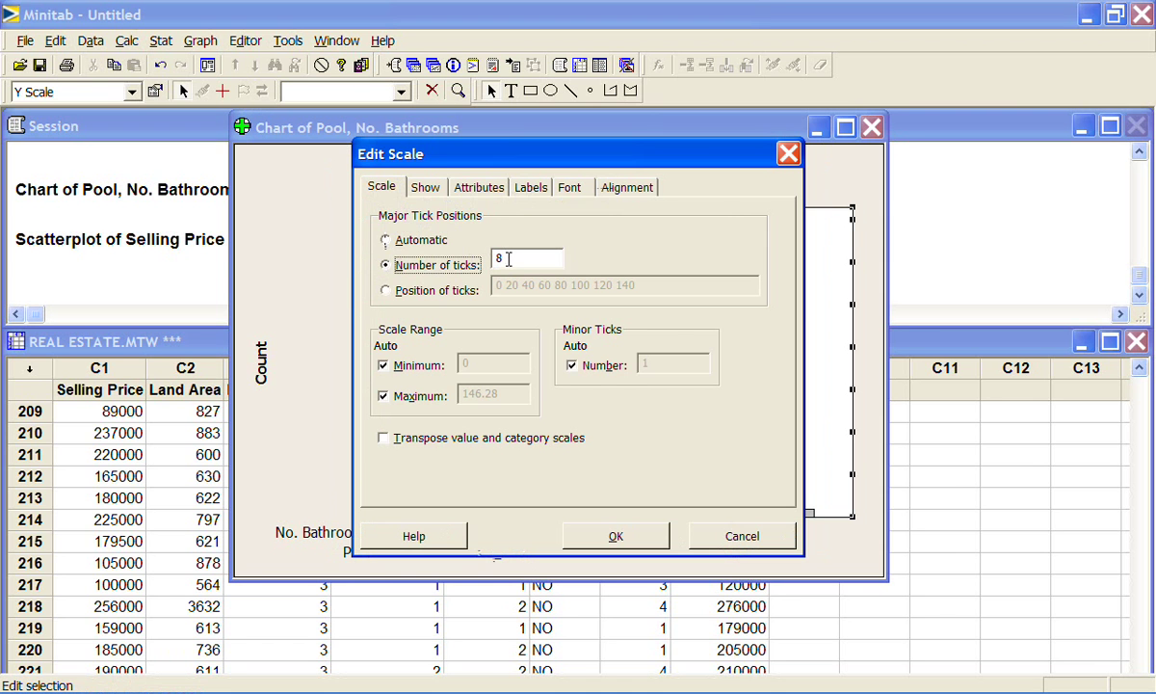
drag(481, 157, 595, 151)
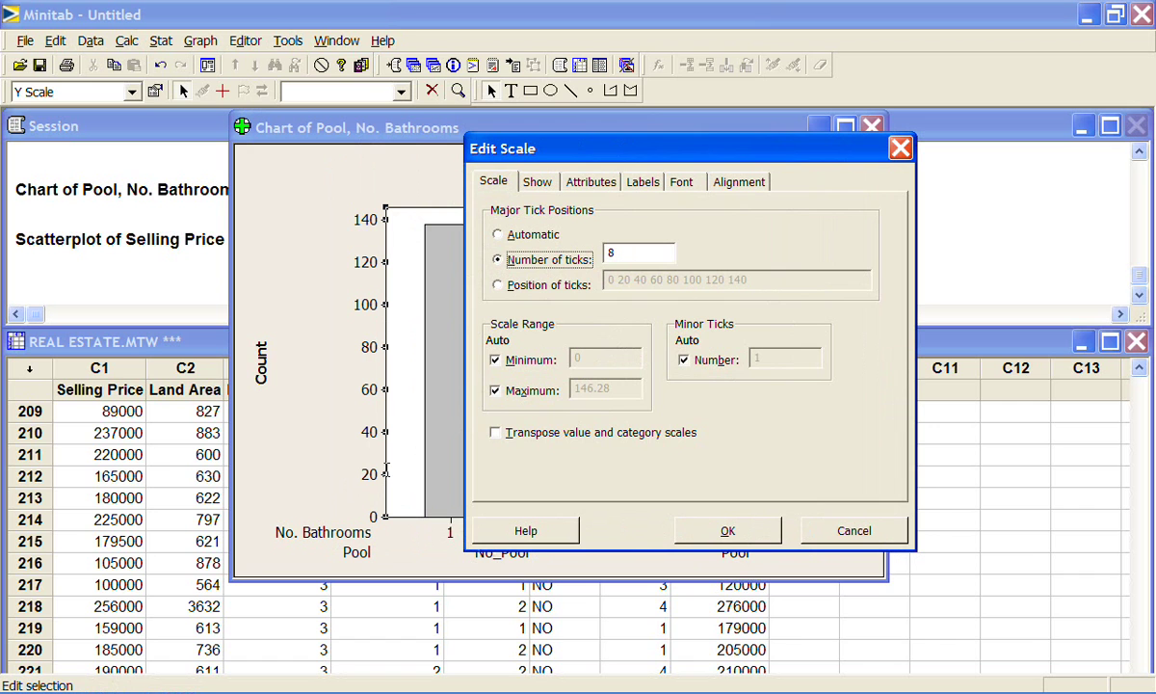
double_click(611, 253)
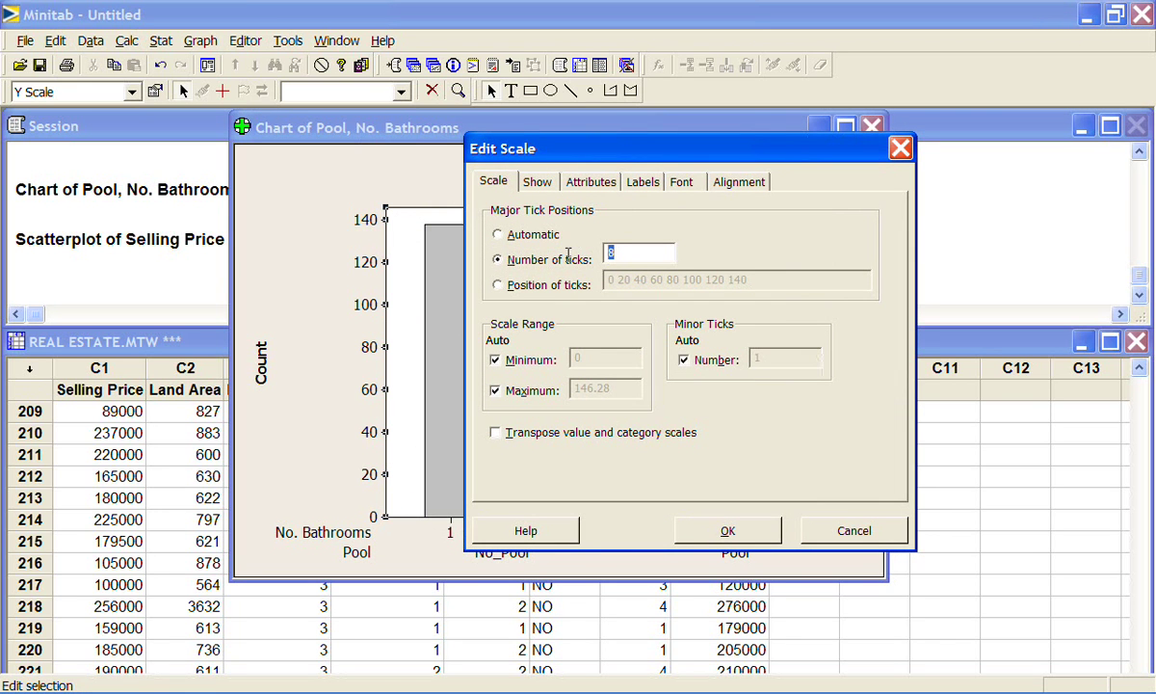
text(16)
click(494, 390)
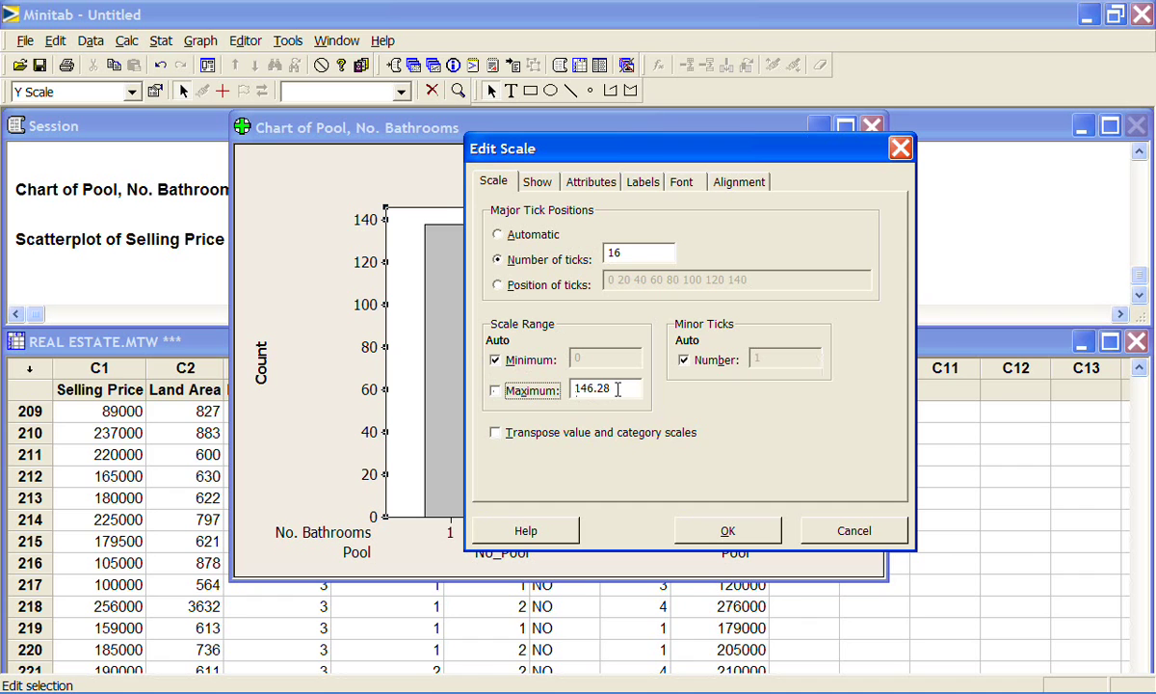
drag(611, 389, 527, 357)
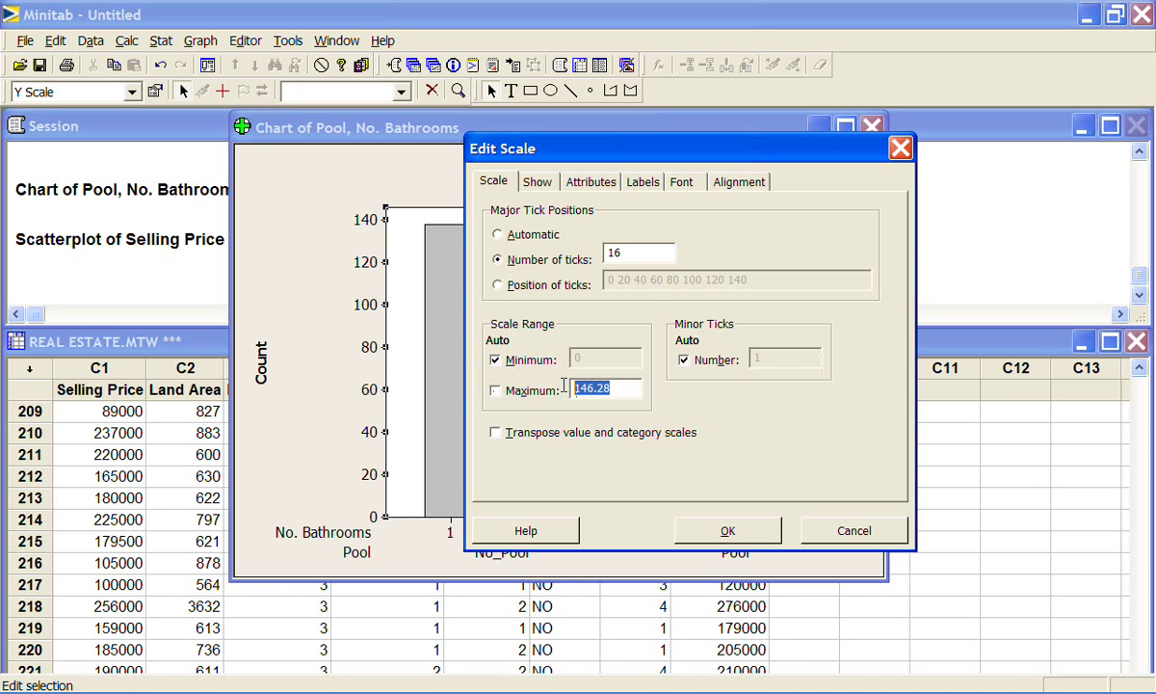
text(200)
click(725, 530)
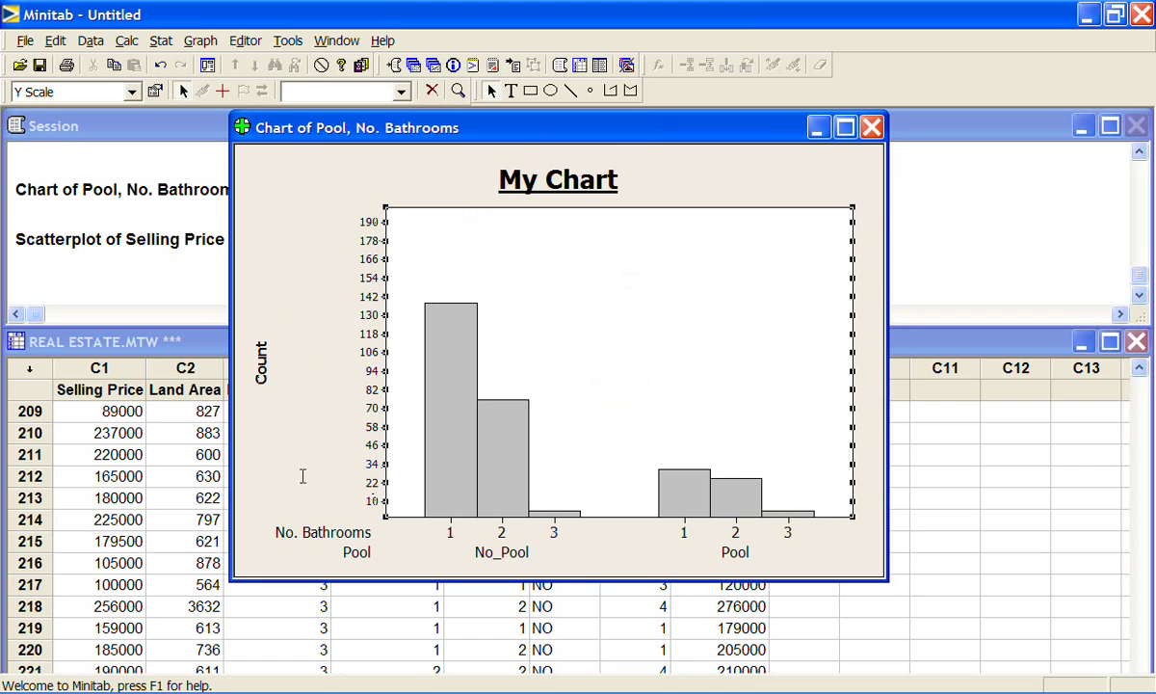
Step: Give all bars a custom solid green fill, then select the first No_Pool bar alone
click(451, 410)
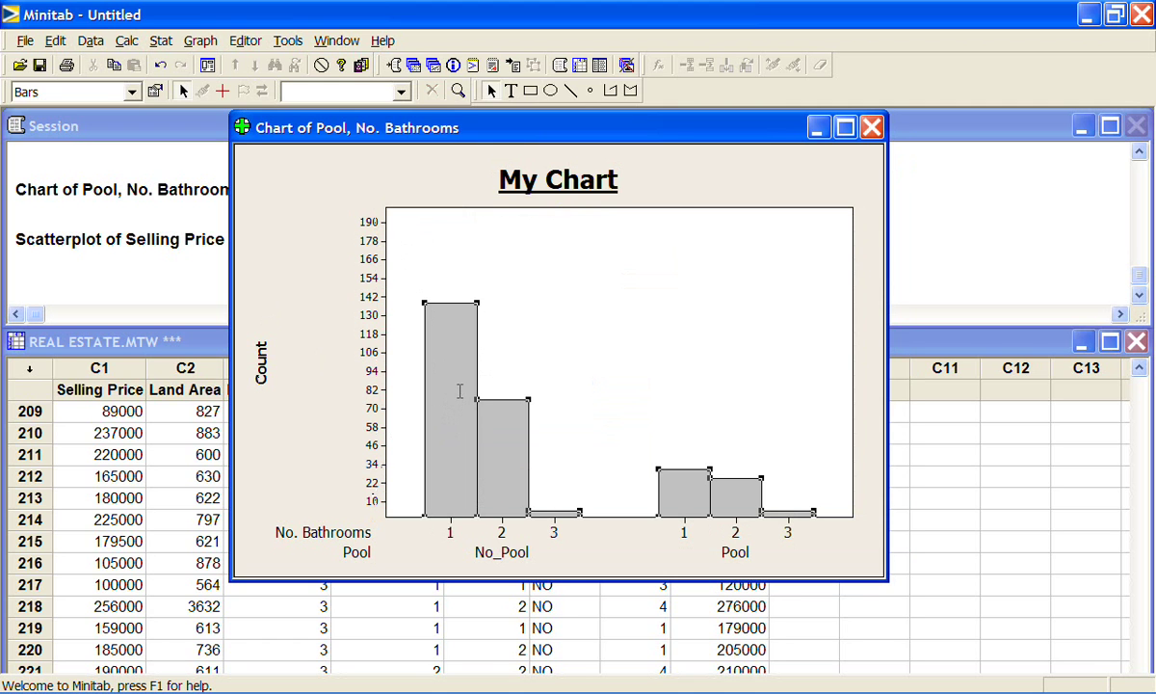
right_click(460, 390)
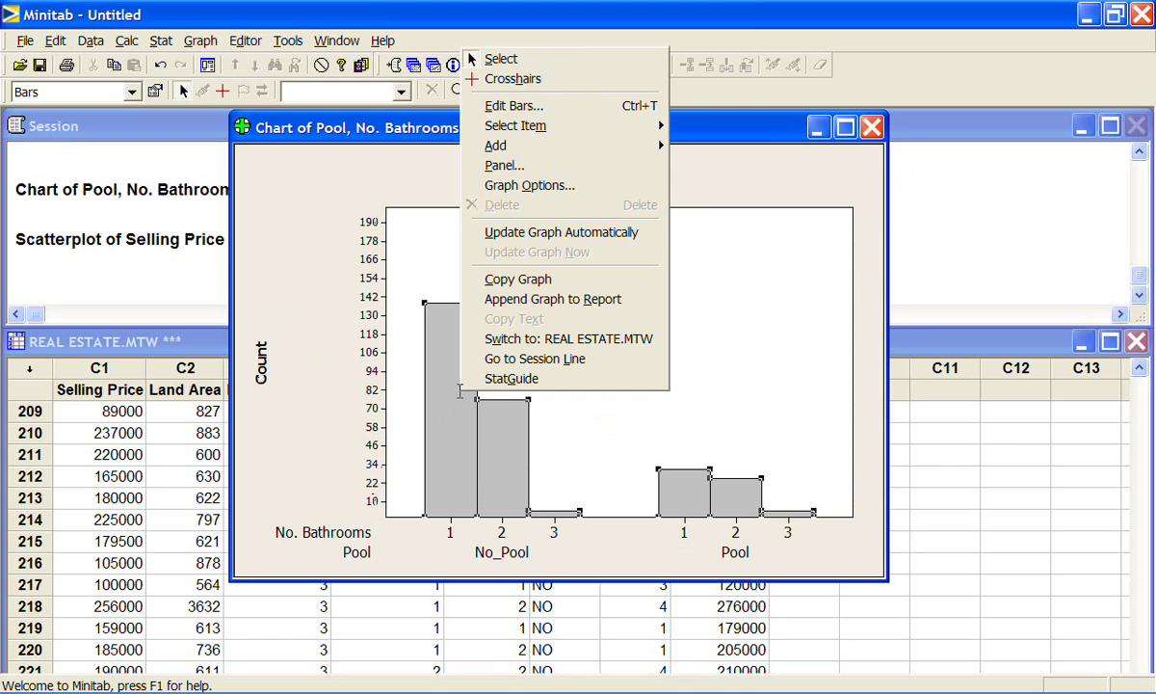
click(492, 106)
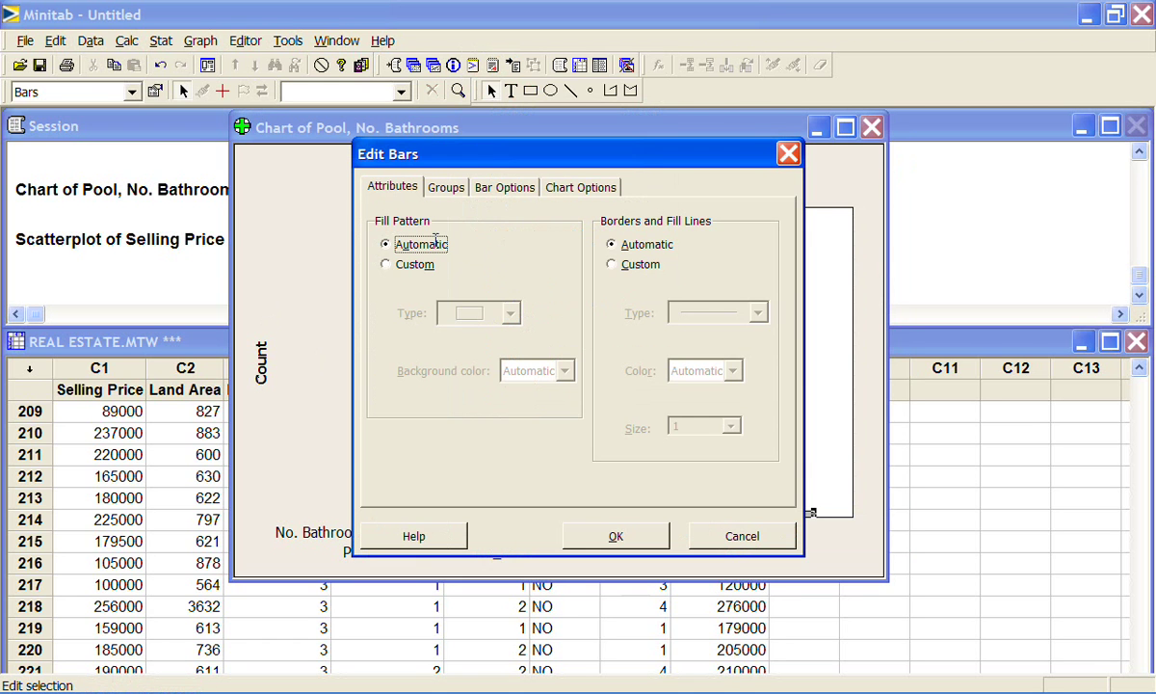
click(386, 264)
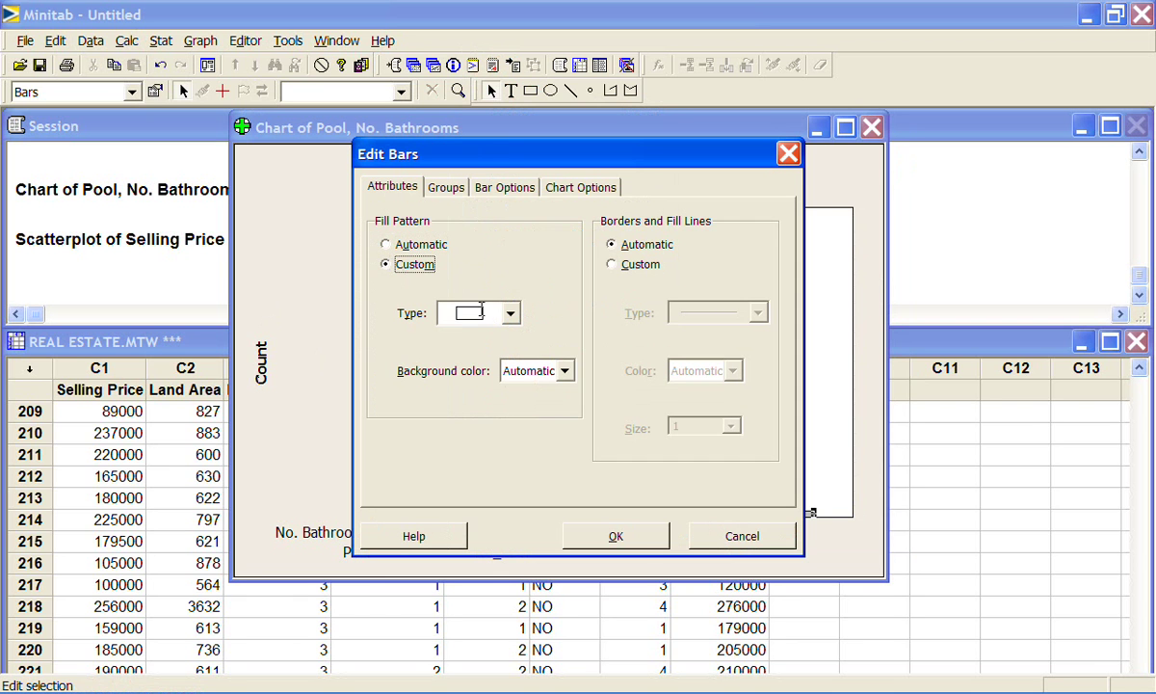
click(564, 371)
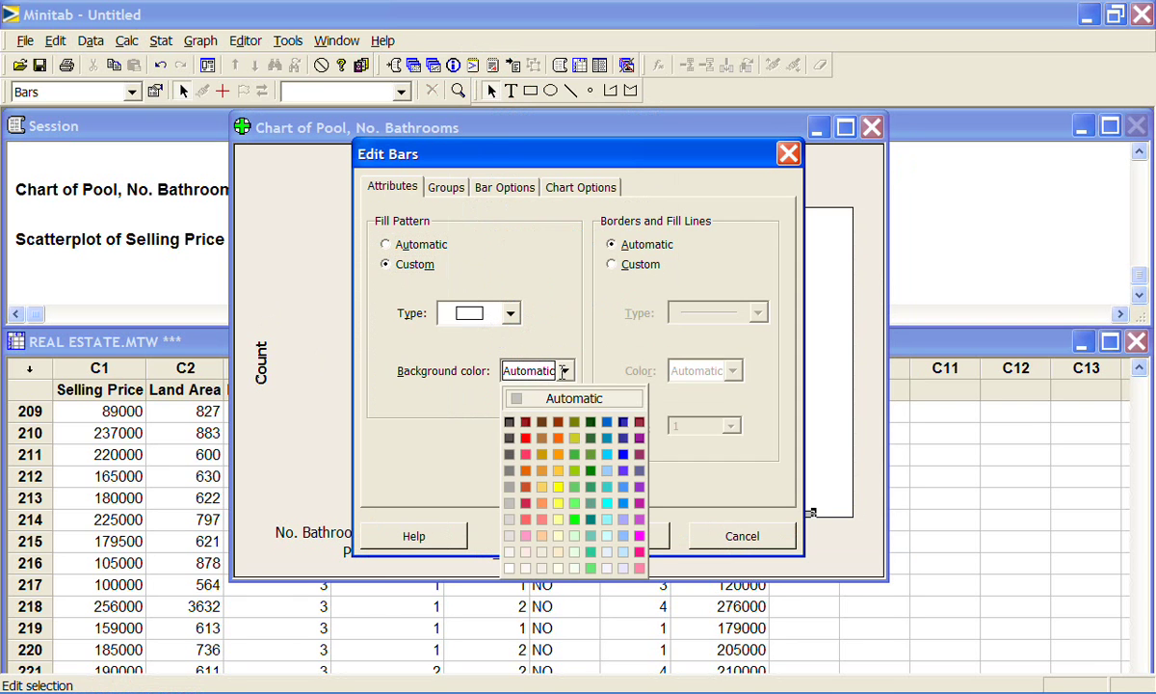
click(574, 454)
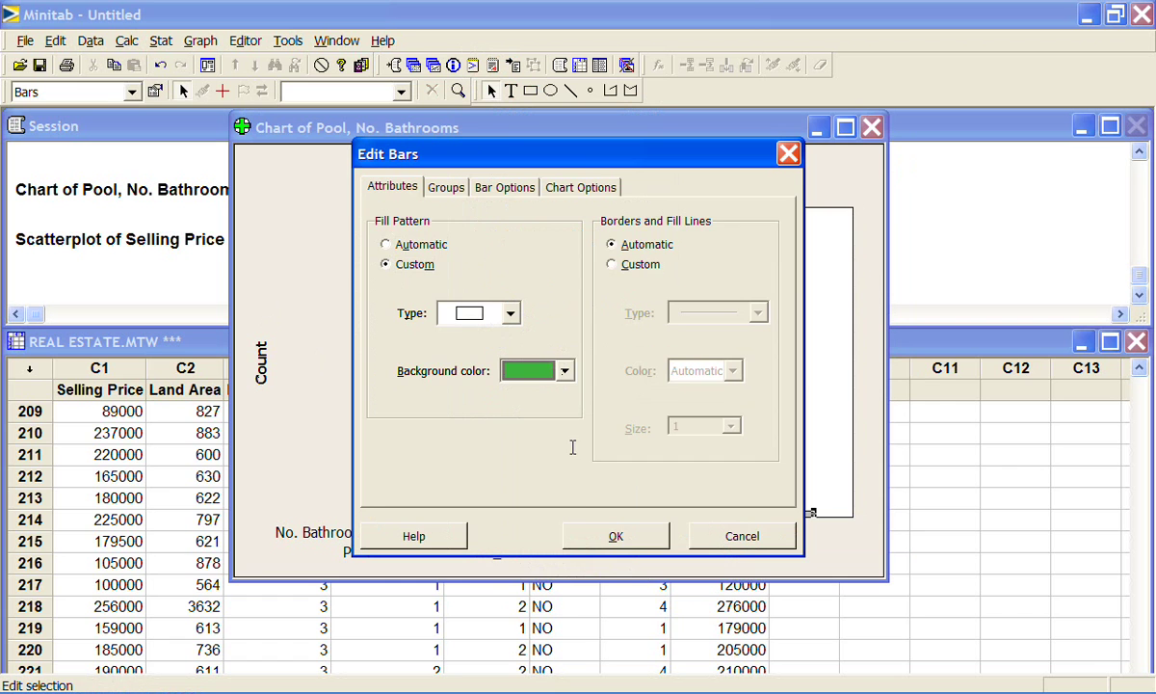
click(589, 535)
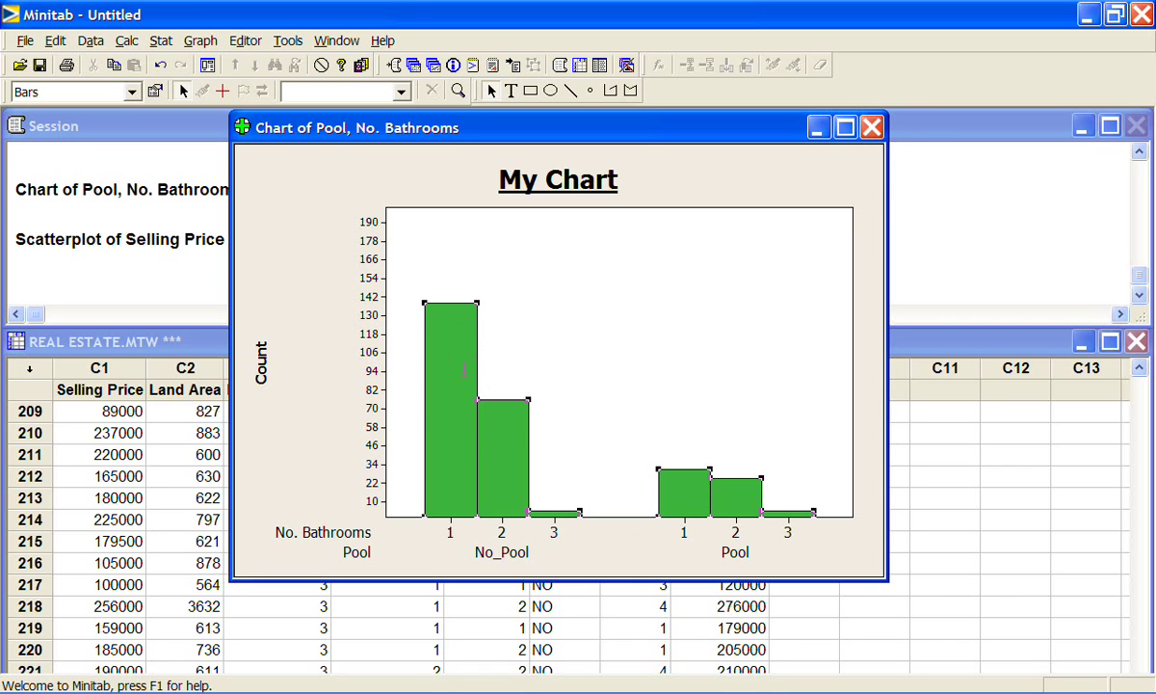
click(450, 342)
mouse_move(448, 343)
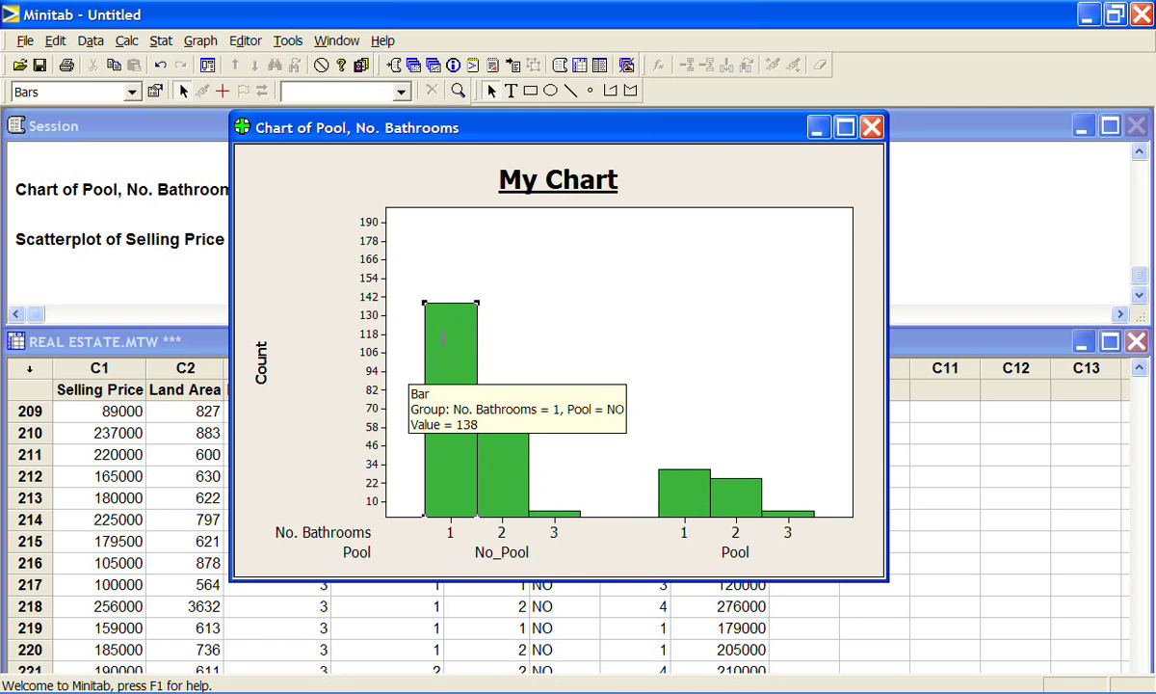
Step: Fill the selected one-bathroom No_Pool bar with orange, leaving the other bars green
right_click(442, 337)
click(447, 389)
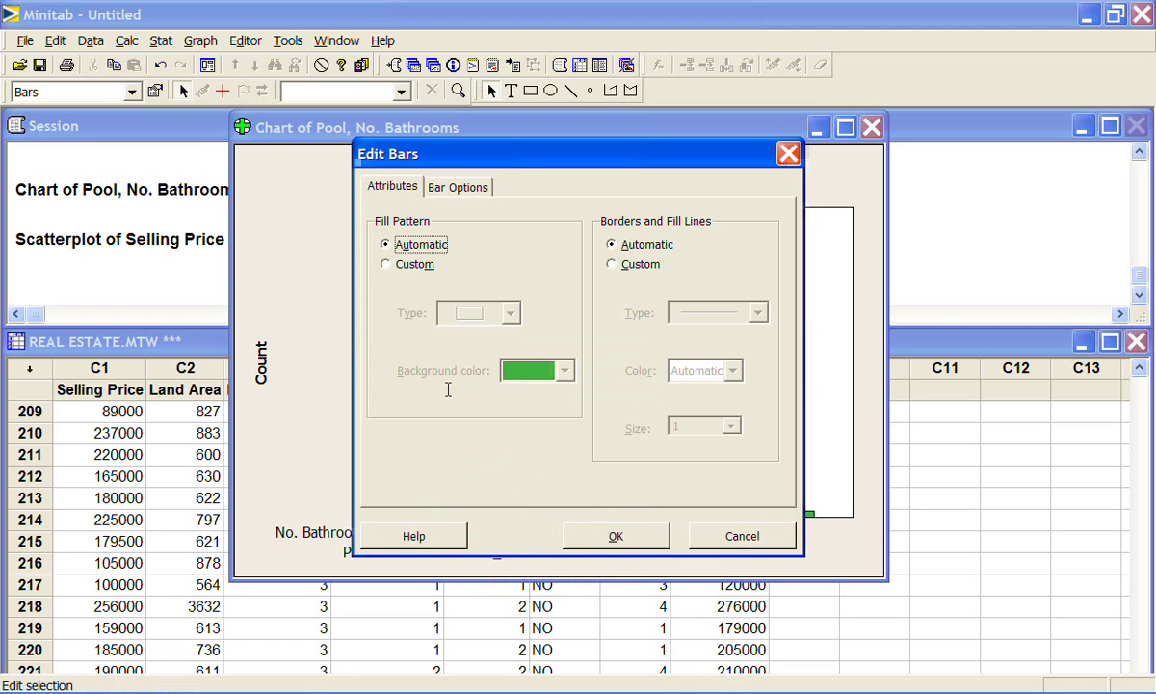
click(384, 261)
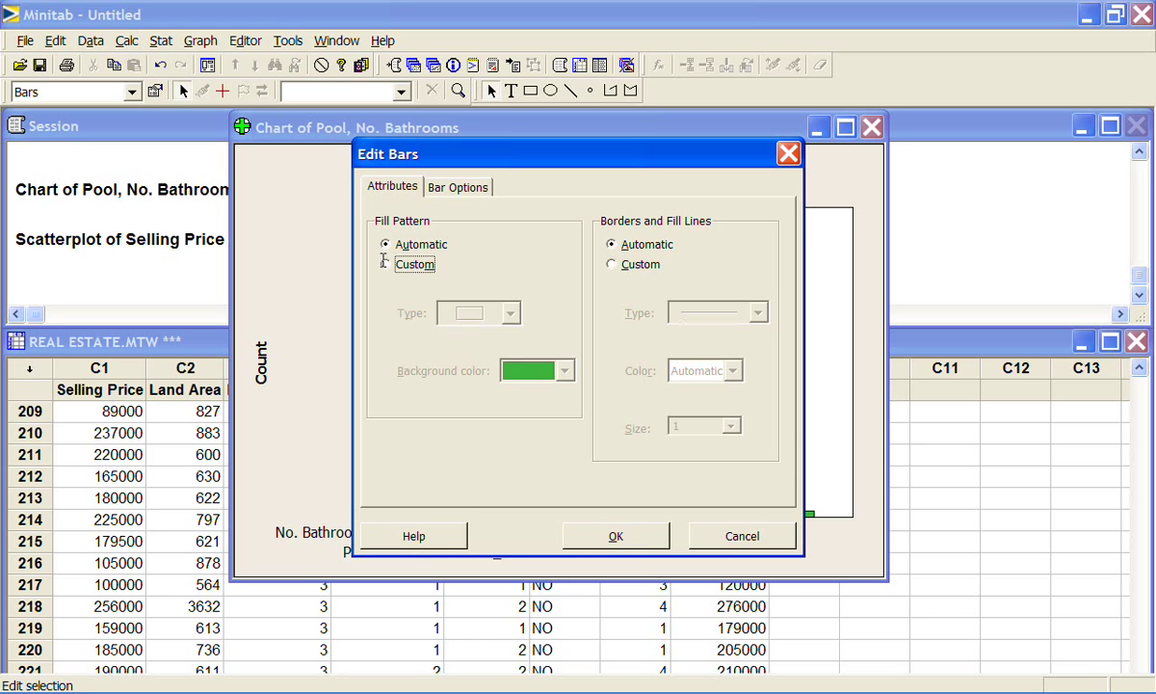
click(529, 370)
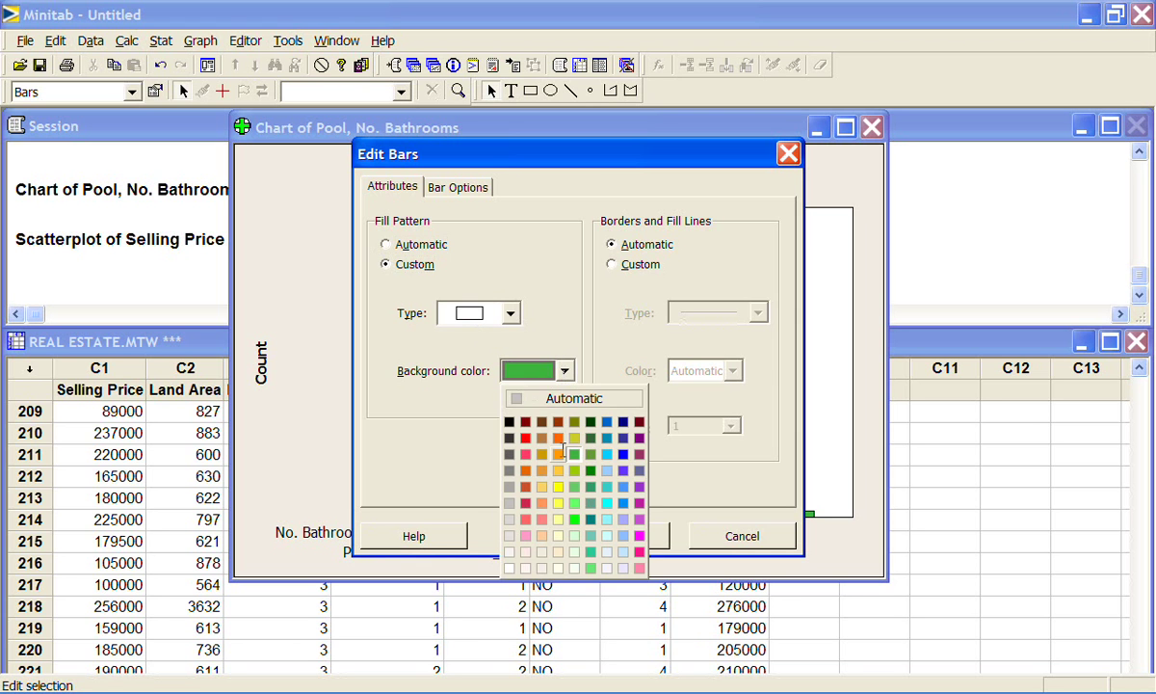
click(558, 438)
click(589, 534)
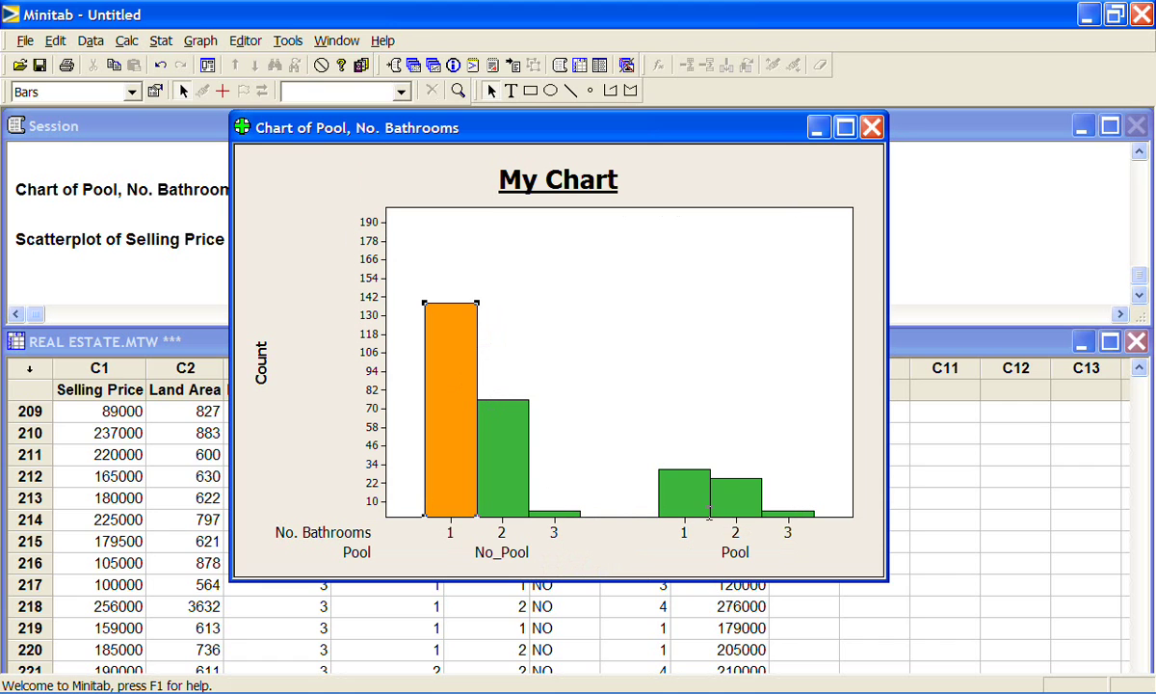
mouse_move(705, 485)
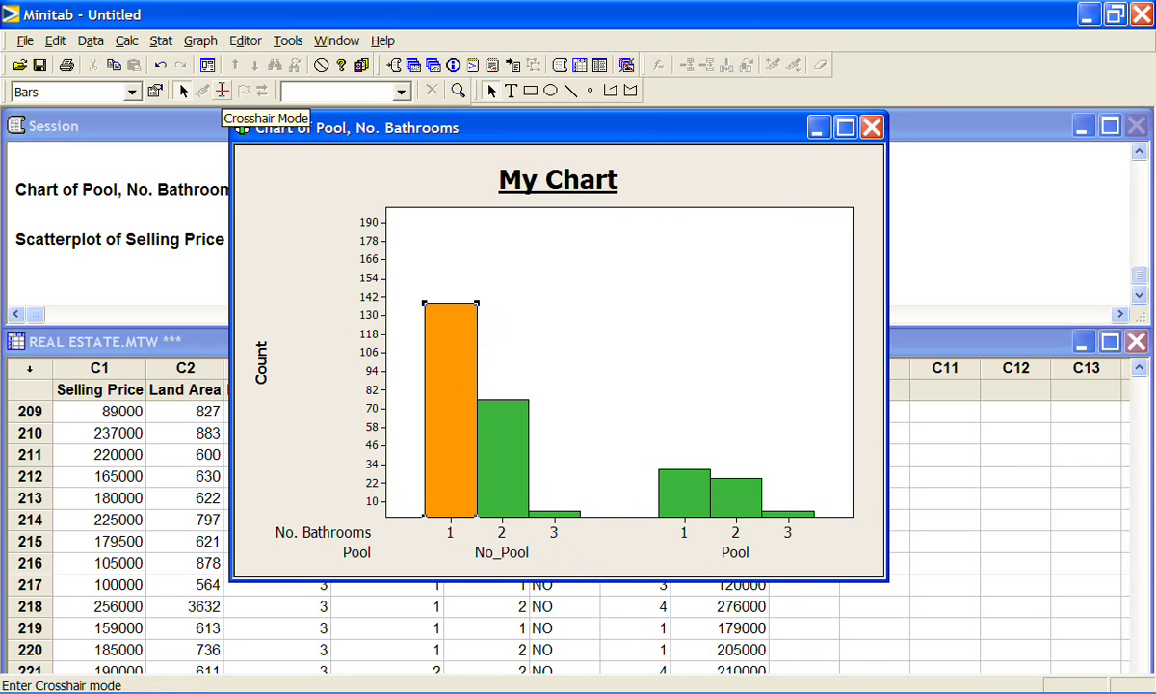
click(222, 90)
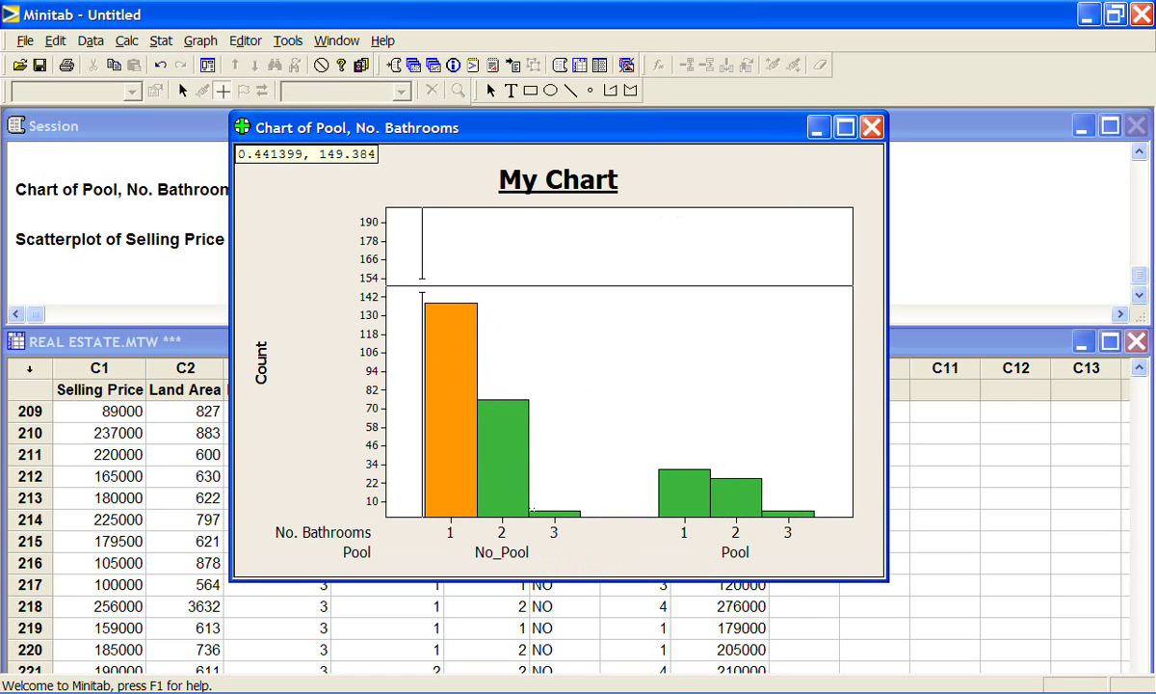
key(Escape)
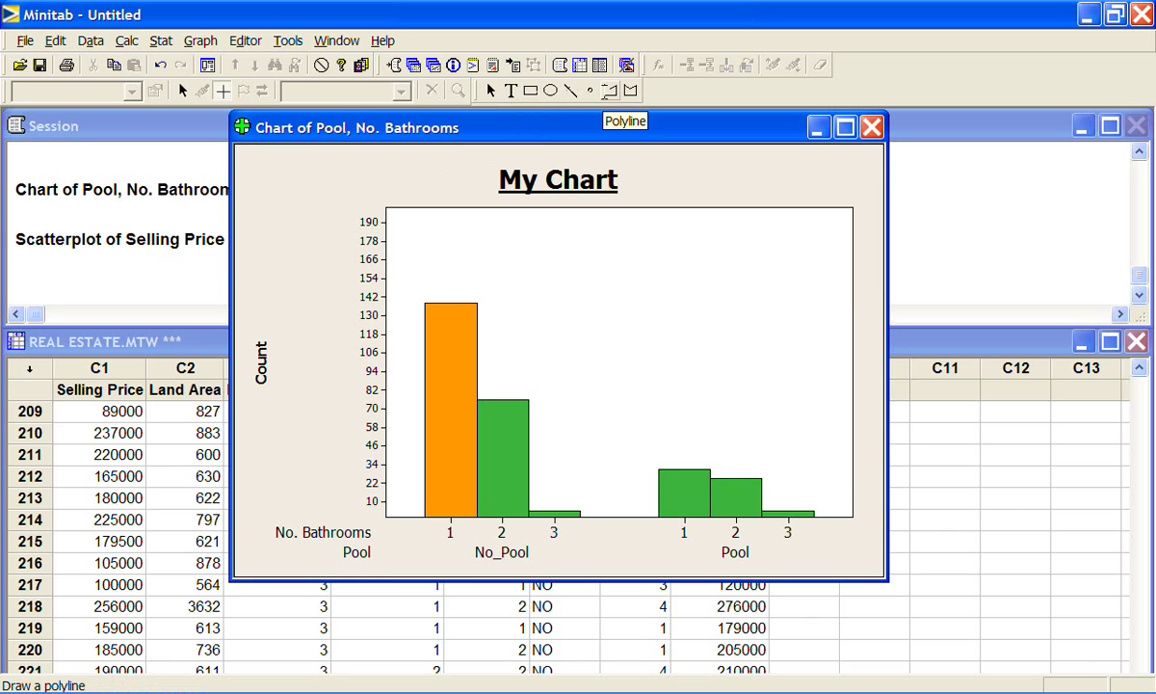
Step: Place a text box reading 'This bar is really important' above the bars
click(511, 90)
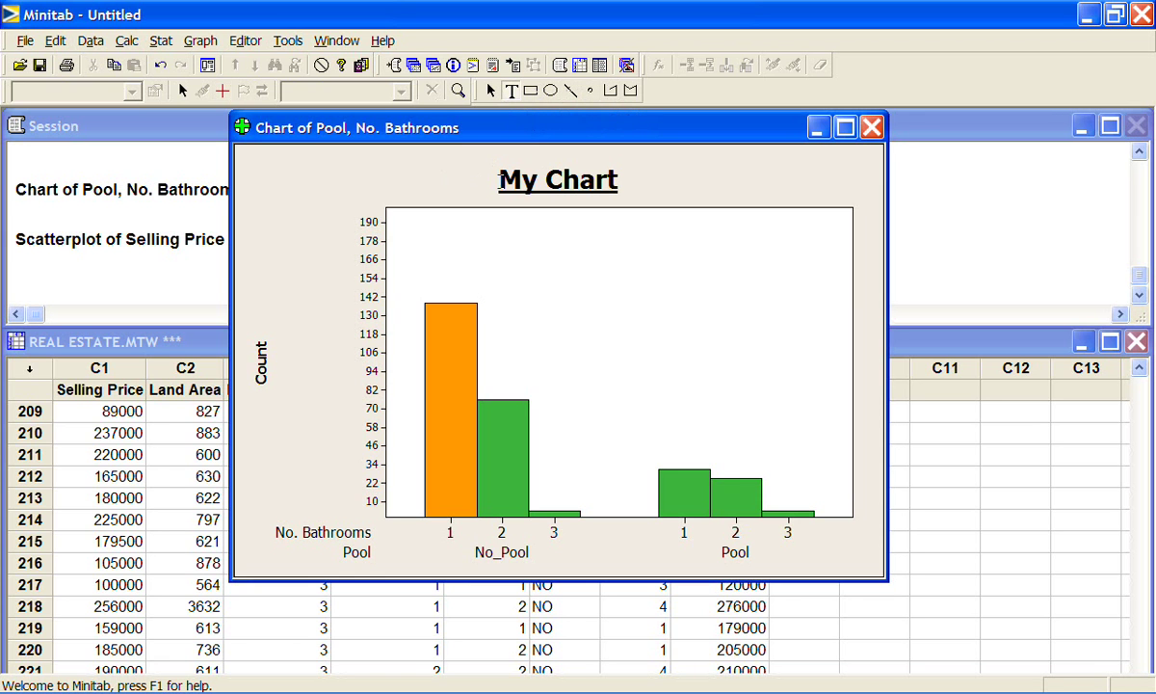
drag(481, 286, 721, 349)
text(Thi)
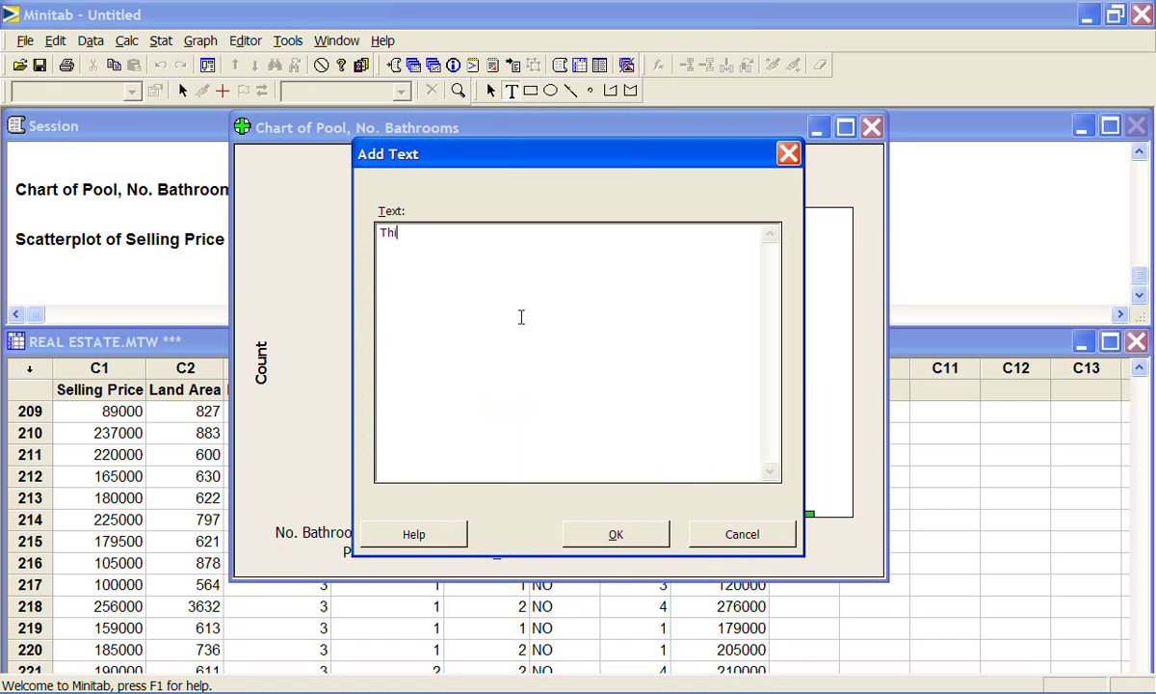
text(s bar is really important)
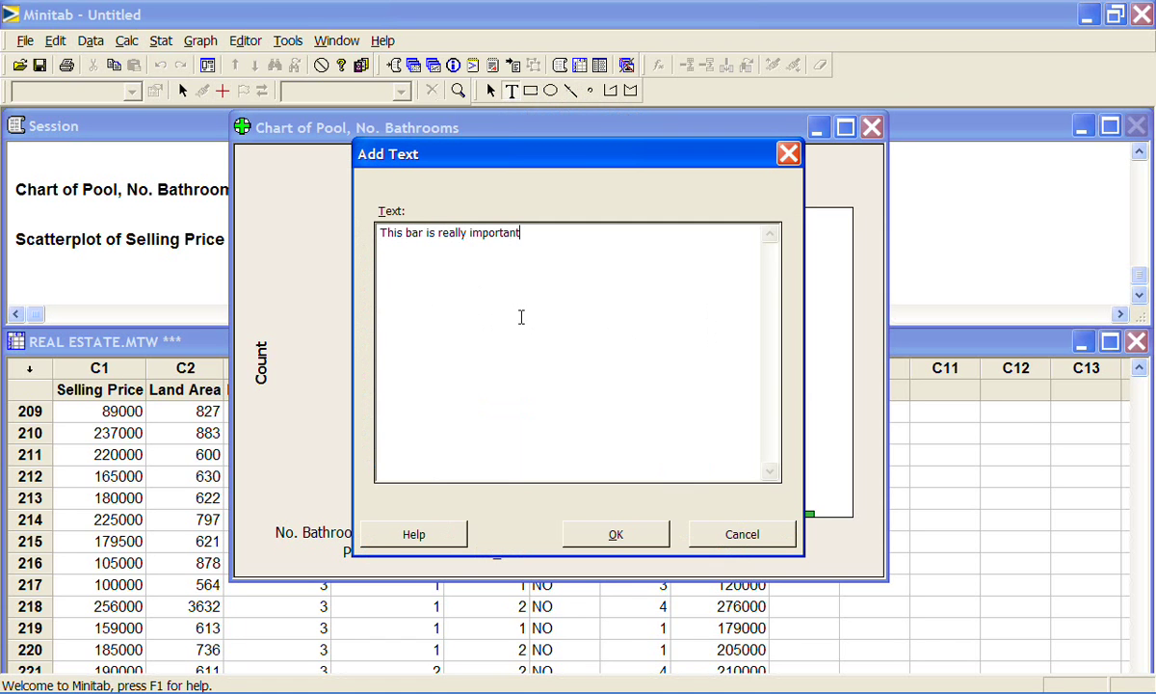
click(614, 533)
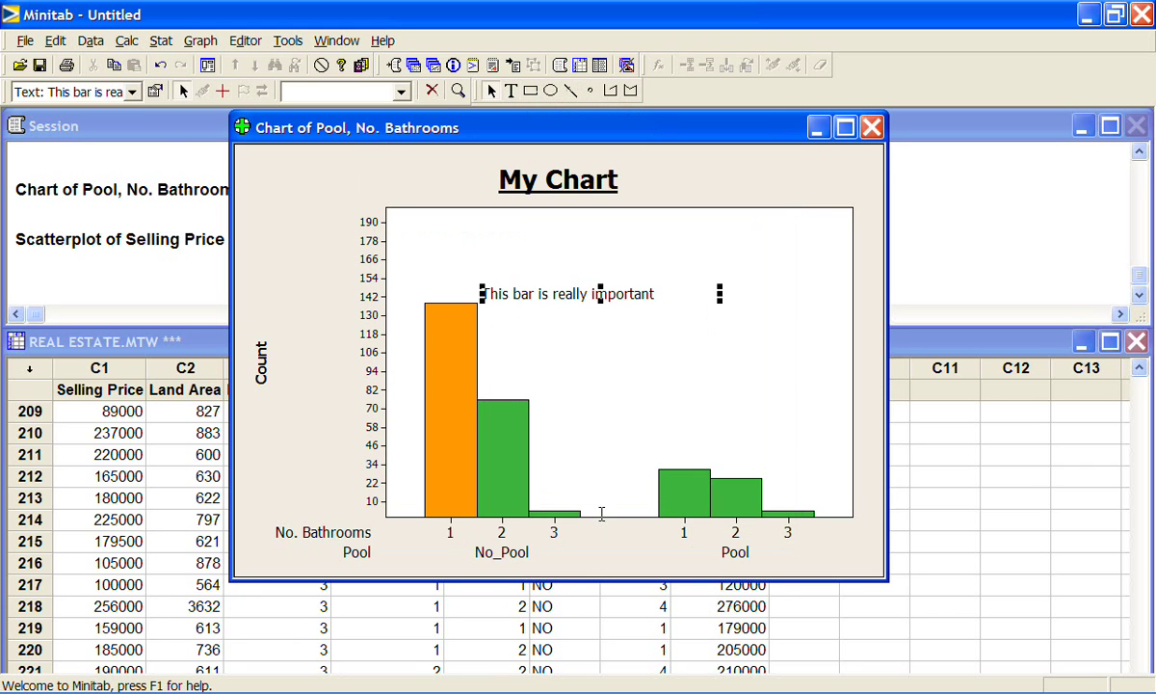
click(516, 329)
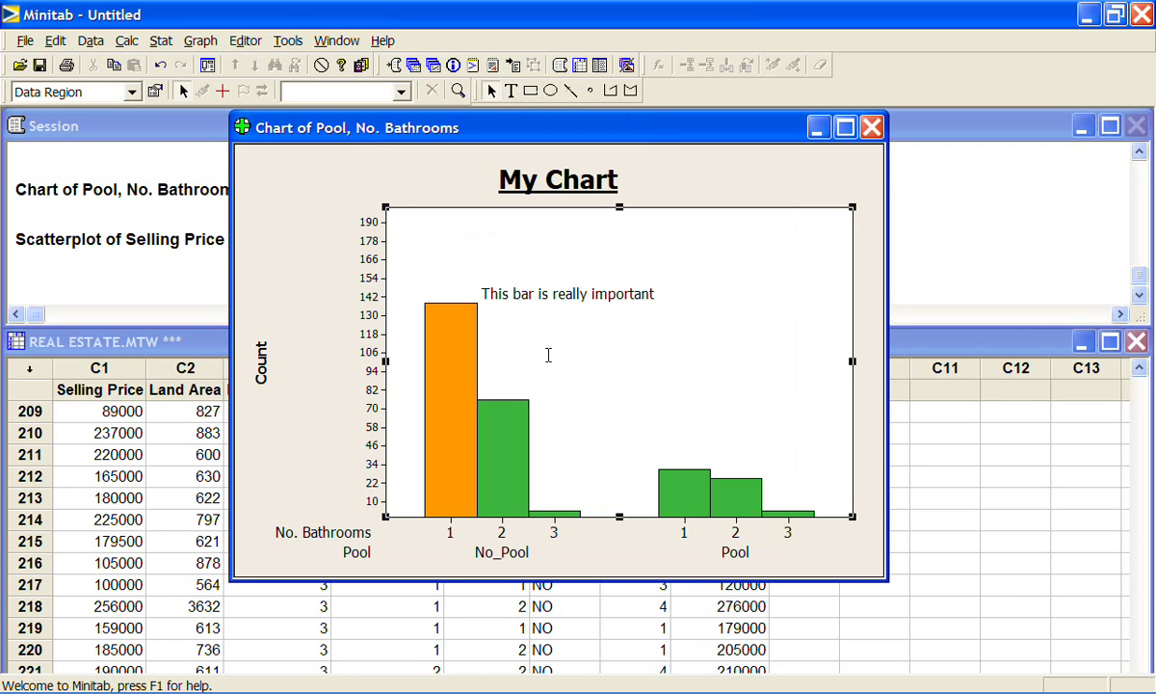
click(583, 559)
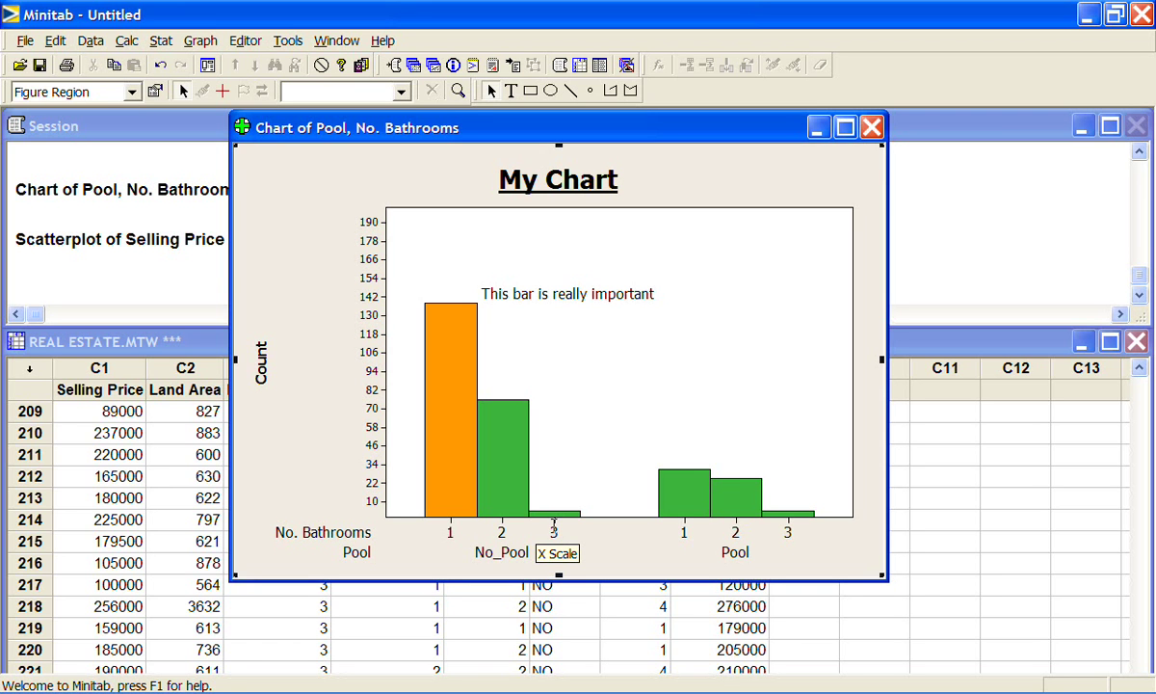
right_click(297, 165)
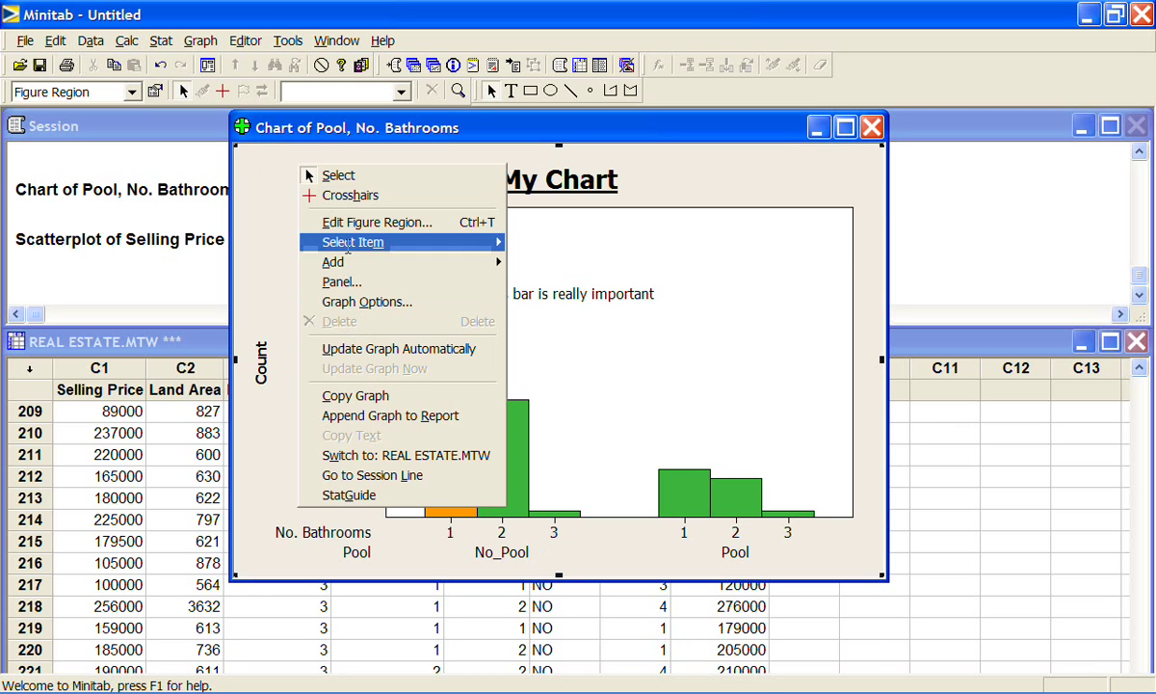
click(352, 395)
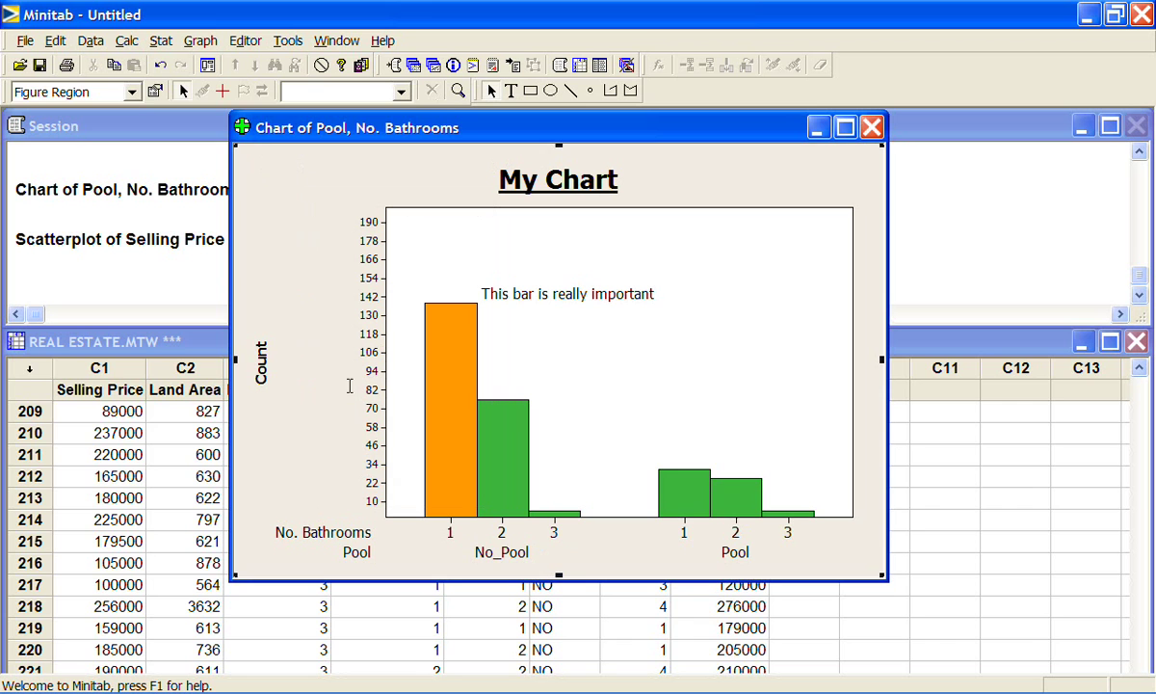